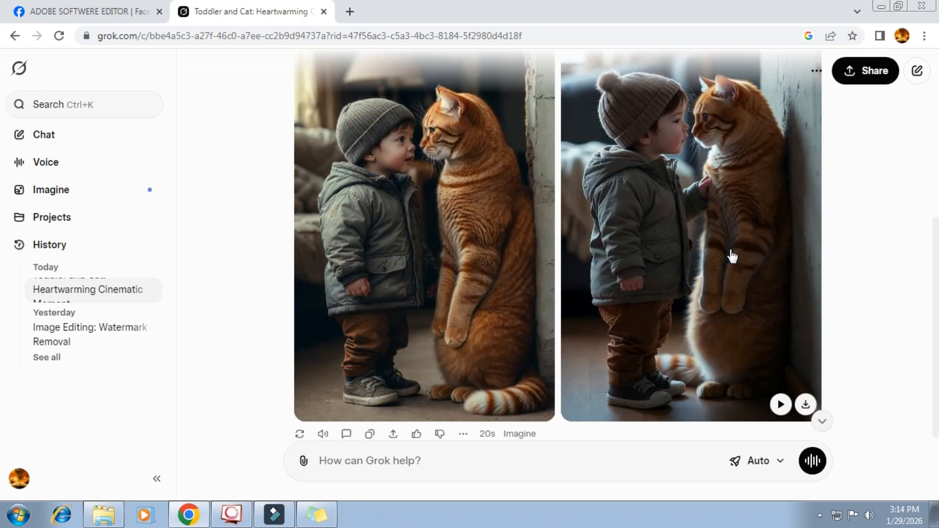
Make a video from the second toddler-and-cat image, keep the second generated version, and pause its playback
scroll(691, 226, down, 2)
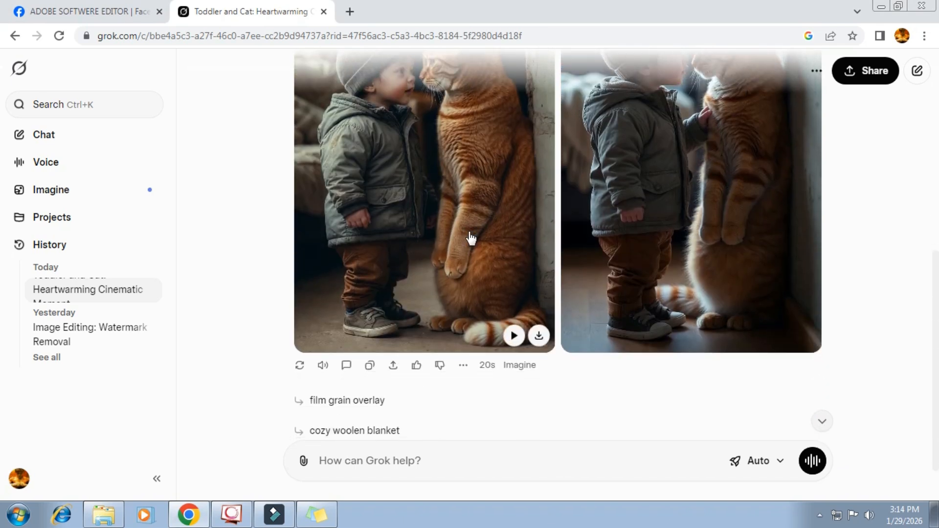
click(688, 230)
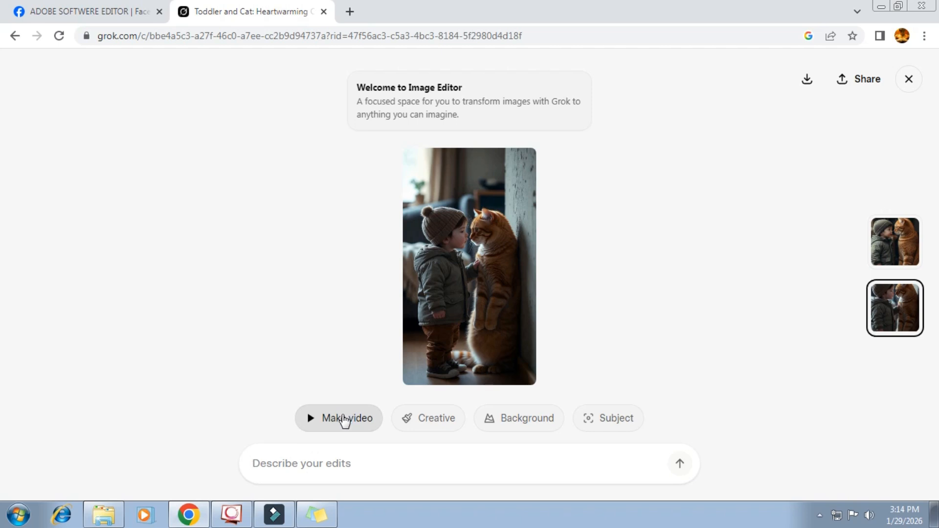
click(344, 418)
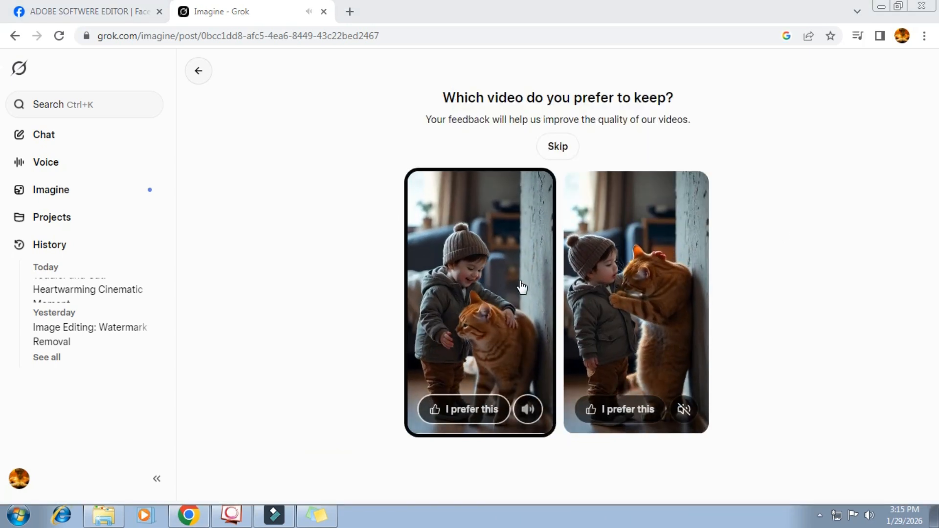
click(627, 414)
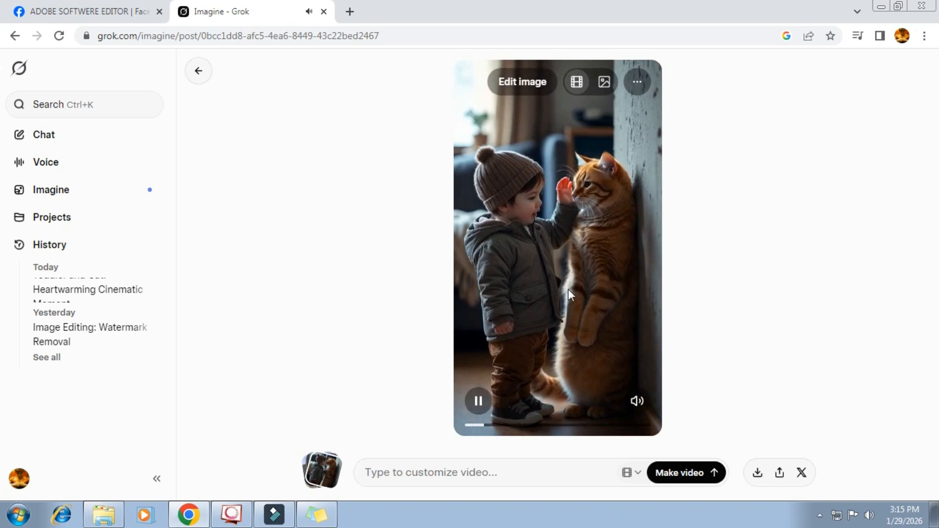
click(478, 402)
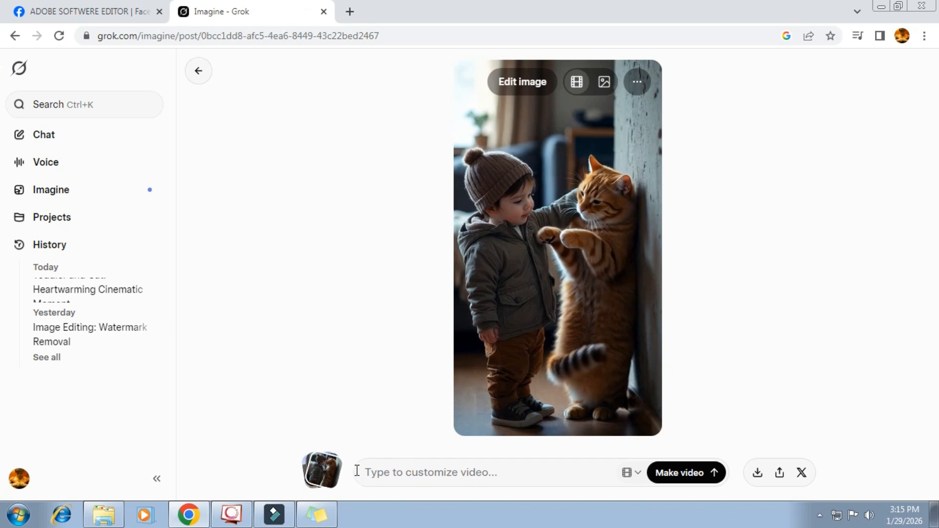
Copy the Prompt 1 text about the whispering toddler and slow-blinking cat from the sticky note
click(316, 514)
drag(248, 113, 150, 105)
click(236, 194)
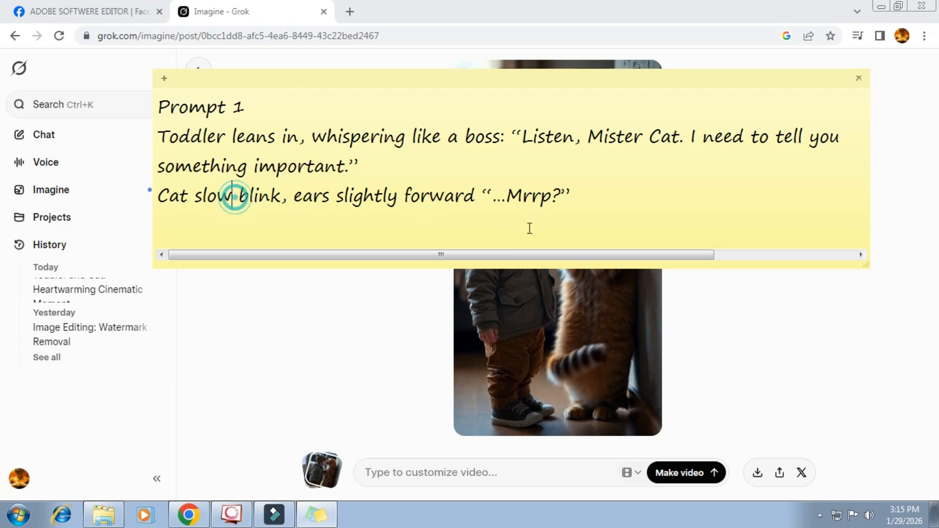
drag(579, 200, 158, 142)
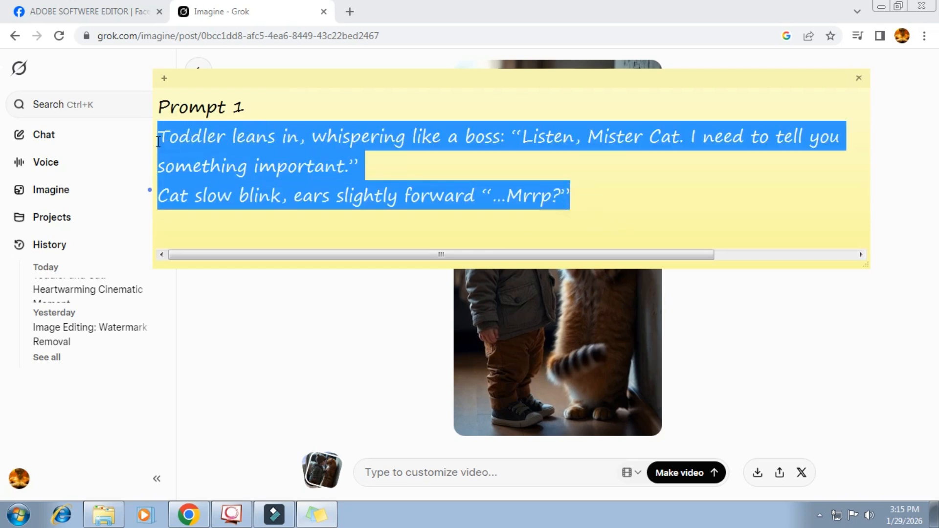
right_click(208, 145)
click(242, 169)
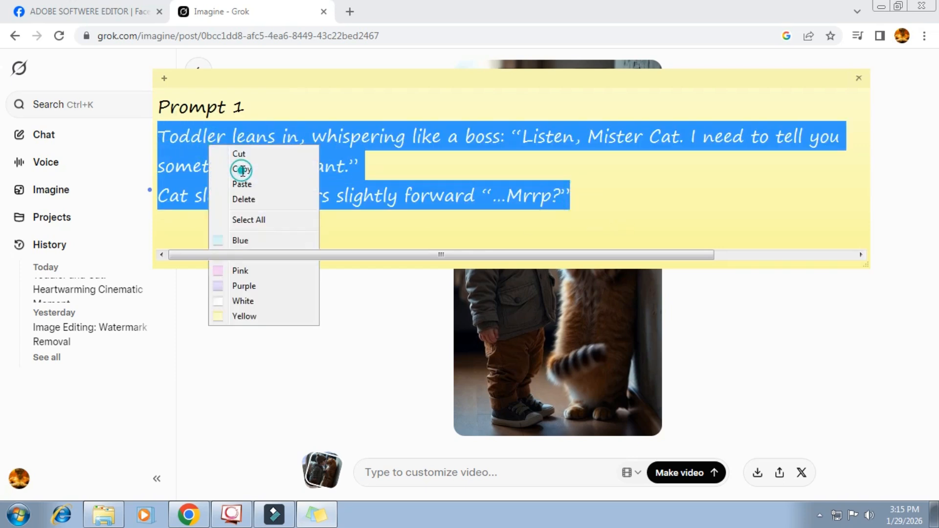
click(271, 356)
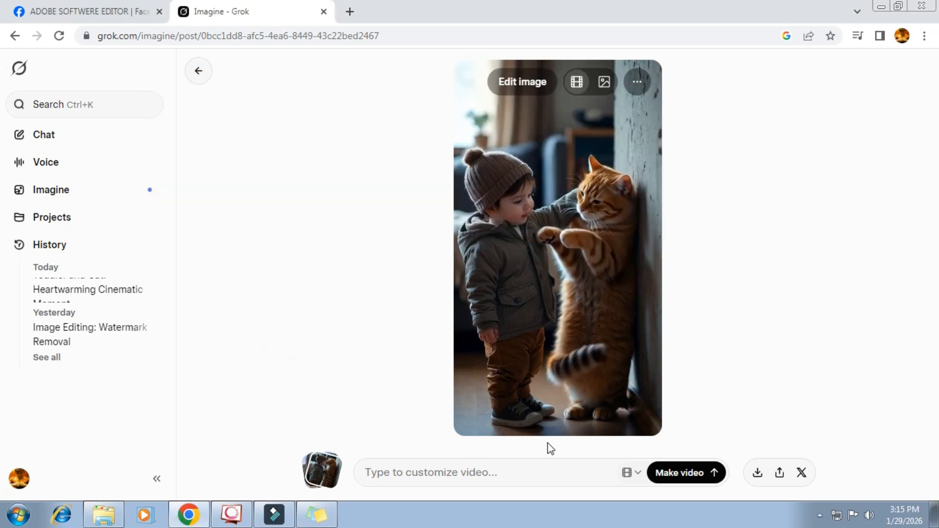
Paste the copied toddler-and-cat dialogue as the video customization prompt and generate the new video
click(434, 475)
right_click(433, 475)
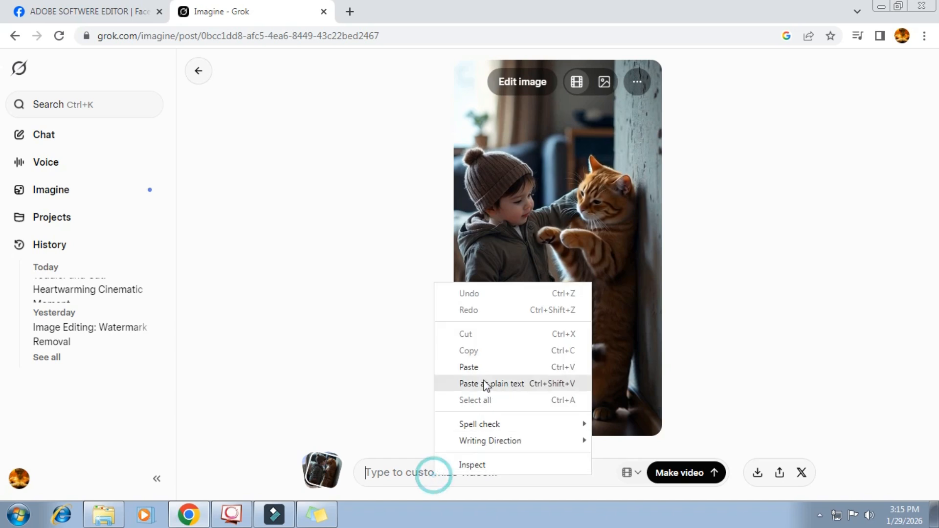
click(479, 368)
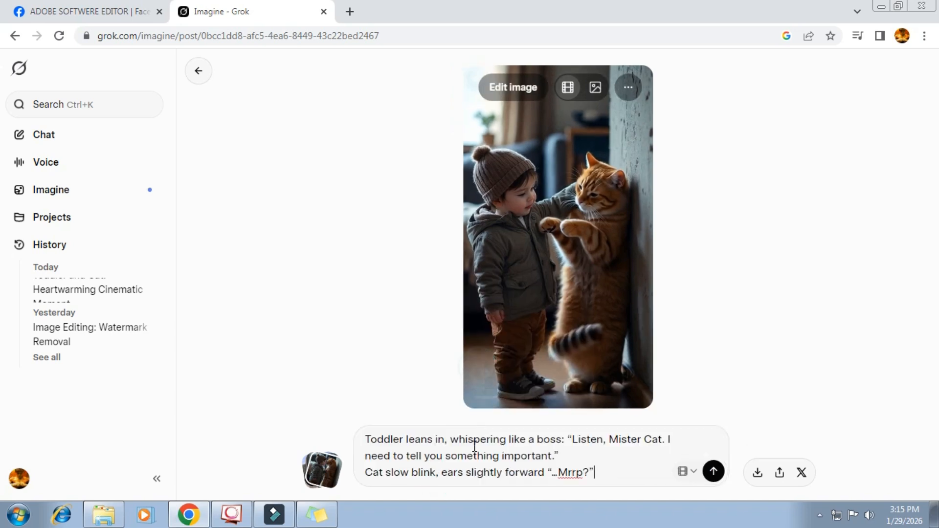
click(716, 477)
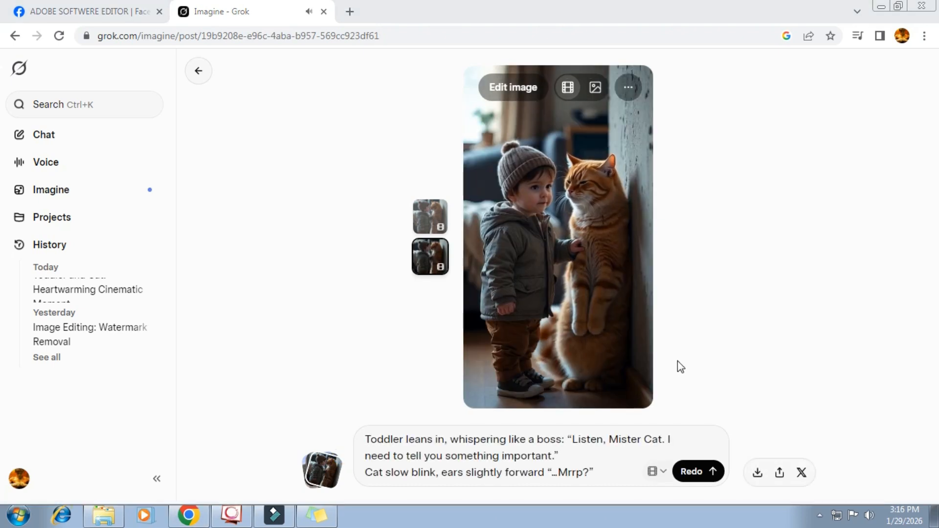
Download the video generated from the prompt and pause its playback
mouse_move(589, 265)
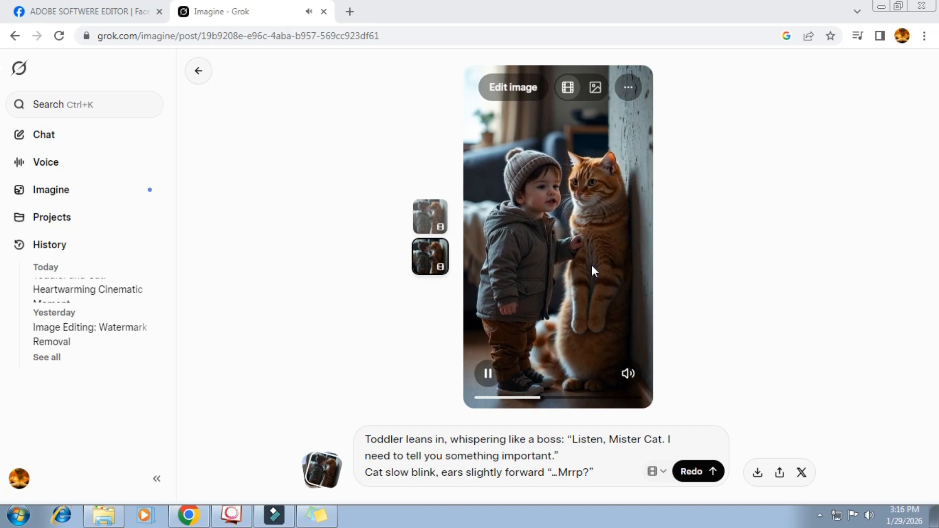
click(757, 474)
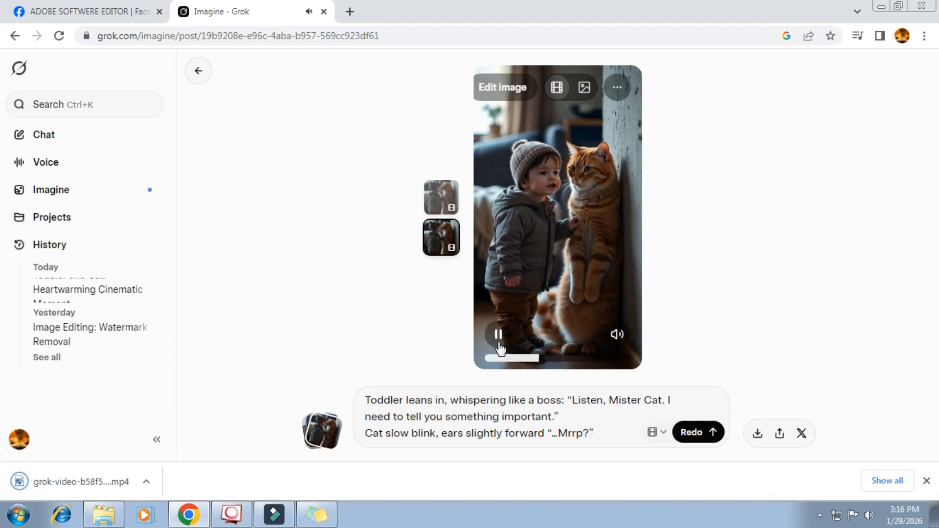
click(499, 337)
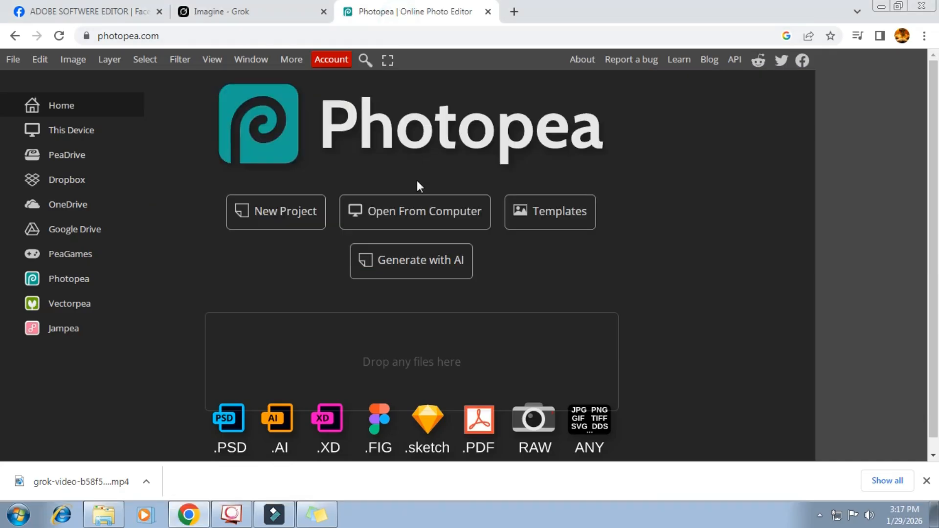
Open the downloaded grok-video file from the Downloads folder in Photopea
click(450, 207)
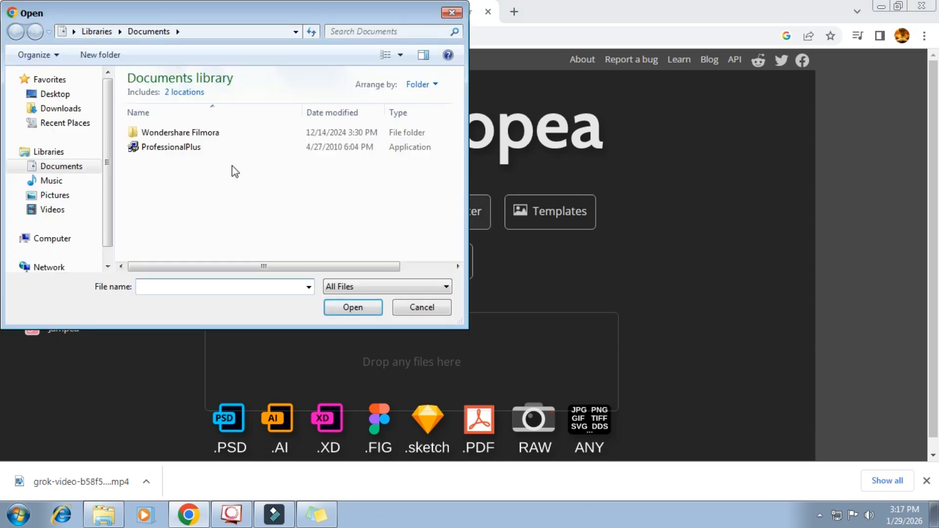
click(61, 108)
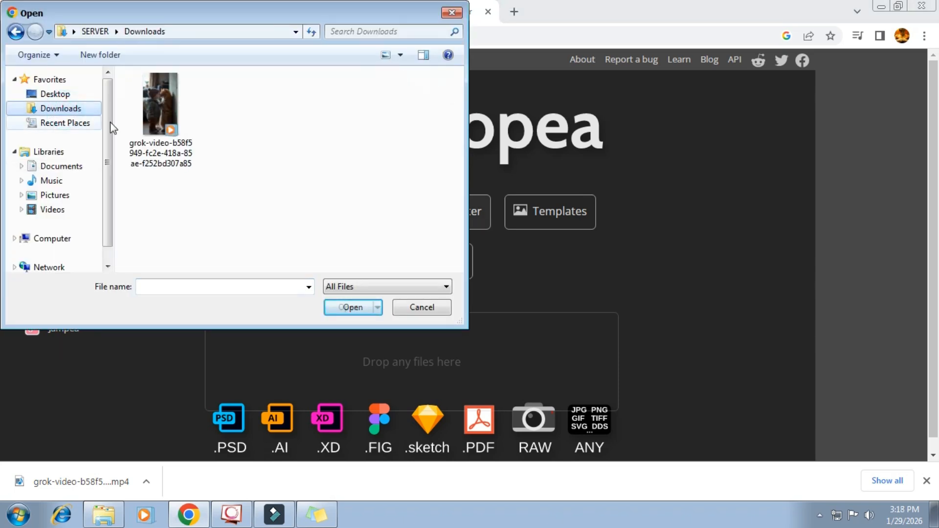
click(161, 107)
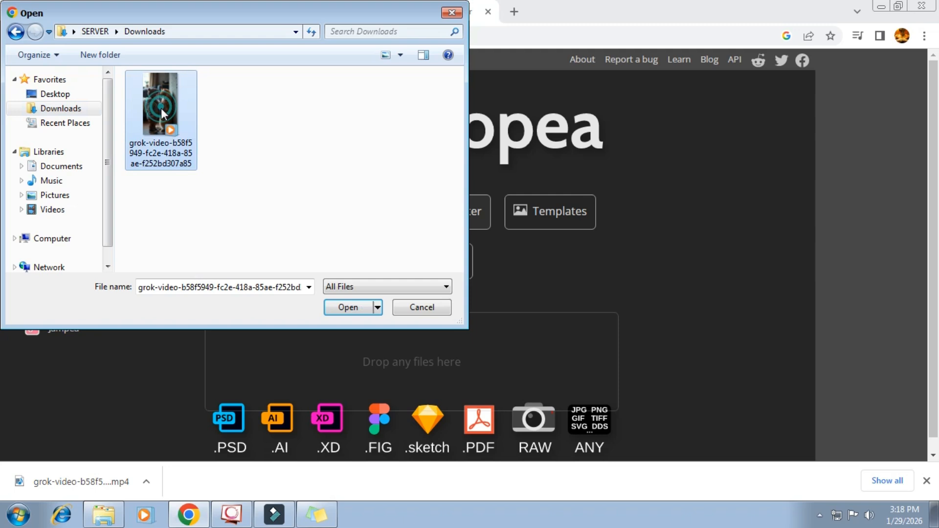
click(348, 304)
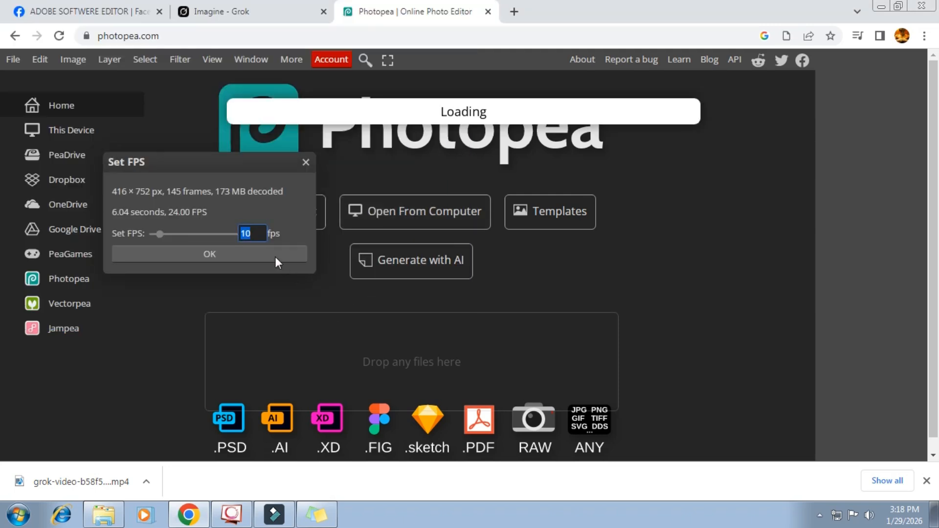
Copy the number 2 from the sticky note and close the stray Vectorpea page
click(318, 515)
double_click(553, 122)
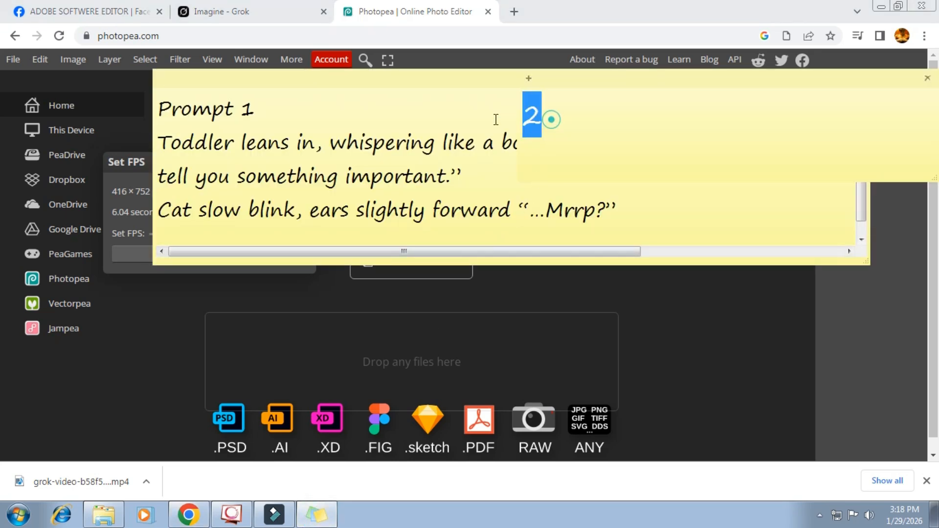
right_click(537, 119)
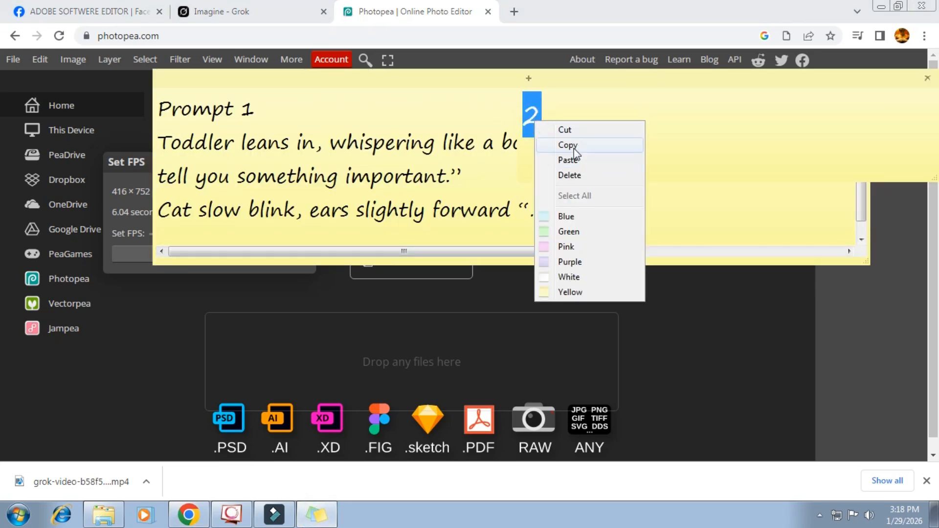
click(568, 145)
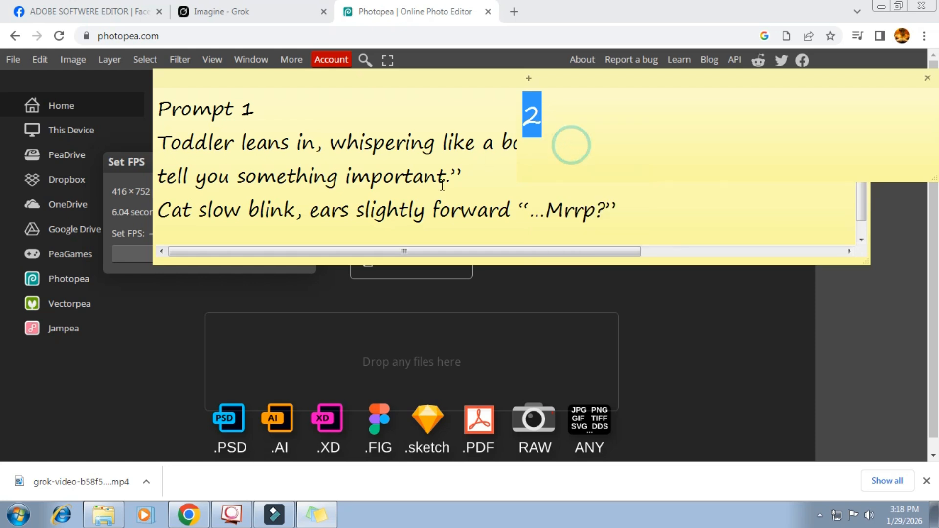
click(137, 298)
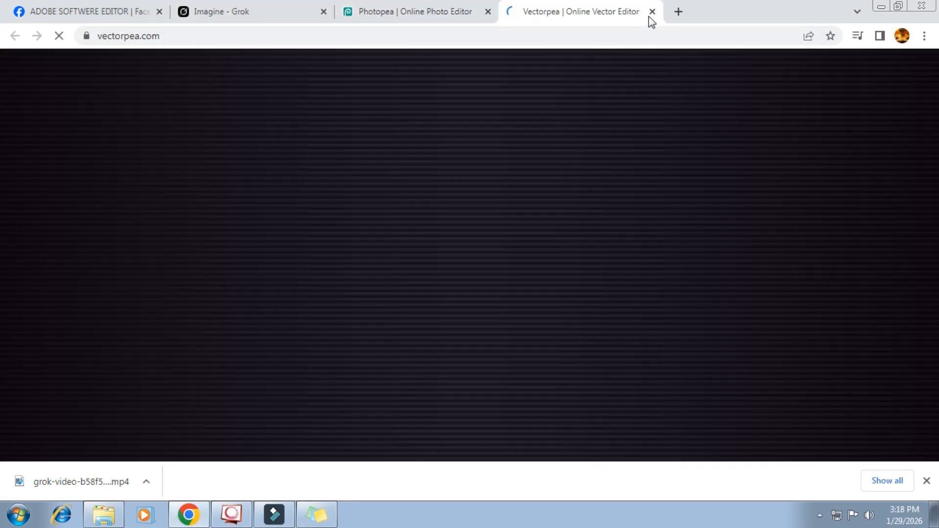
click(652, 11)
Set the video import frame rate to 2 fps and load the frames as layers
double_click(253, 233)
right_click(248, 234)
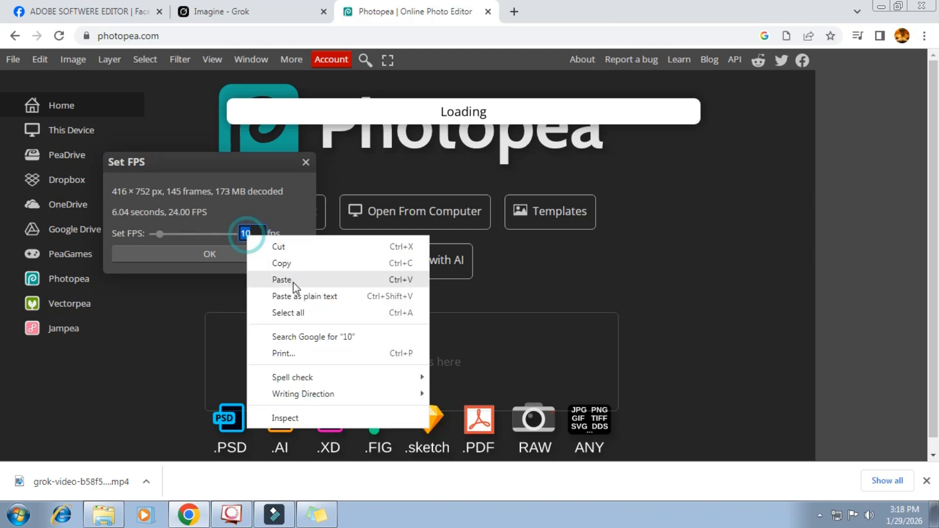
click(290, 281)
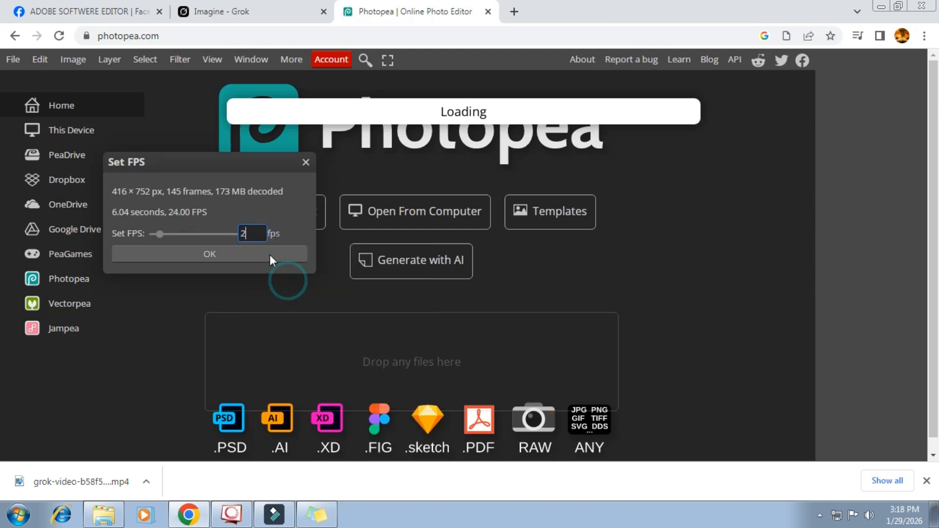
click(243, 254)
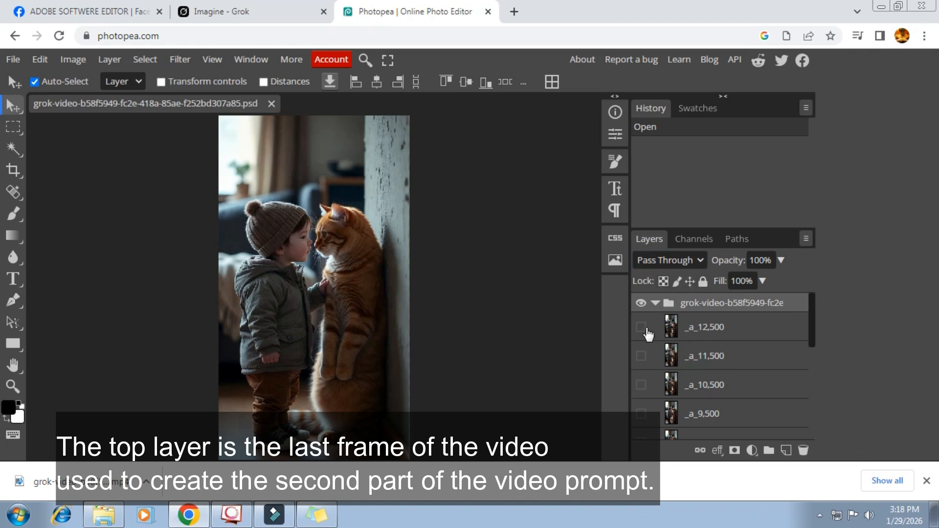
Show the video's last frame, layer _a_12,500, and select that layer
click(647, 333)
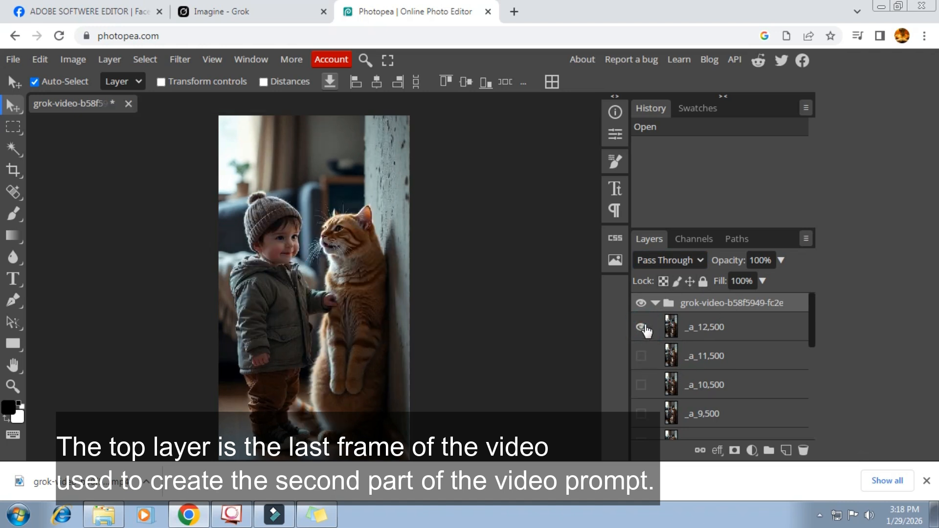
click(642, 326)
click(641, 327)
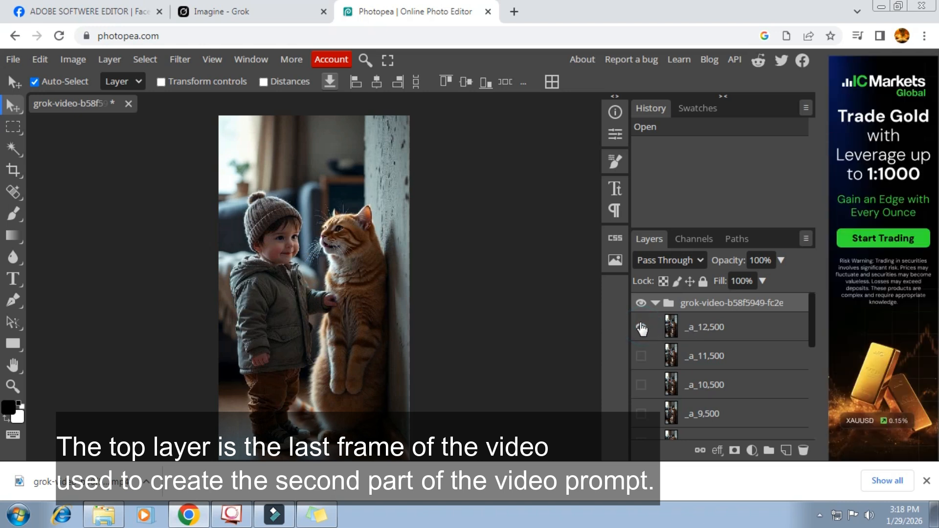
click(706, 326)
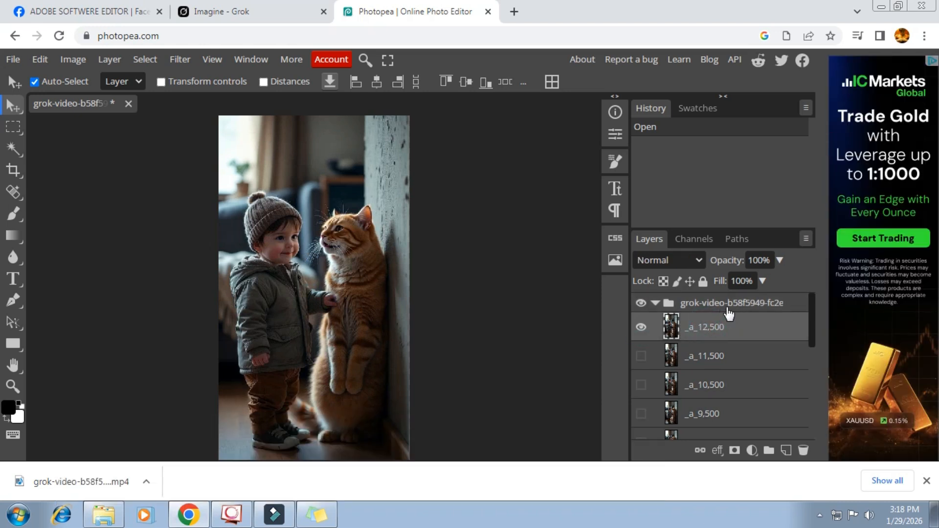
Flatten the image into a single layer and unlock the Background layer
right_click(729, 313)
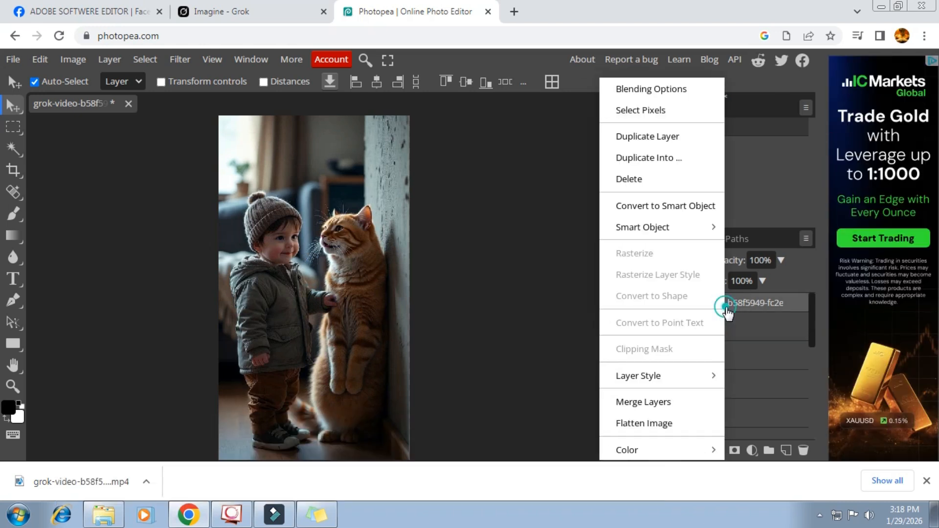
click(658, 425)
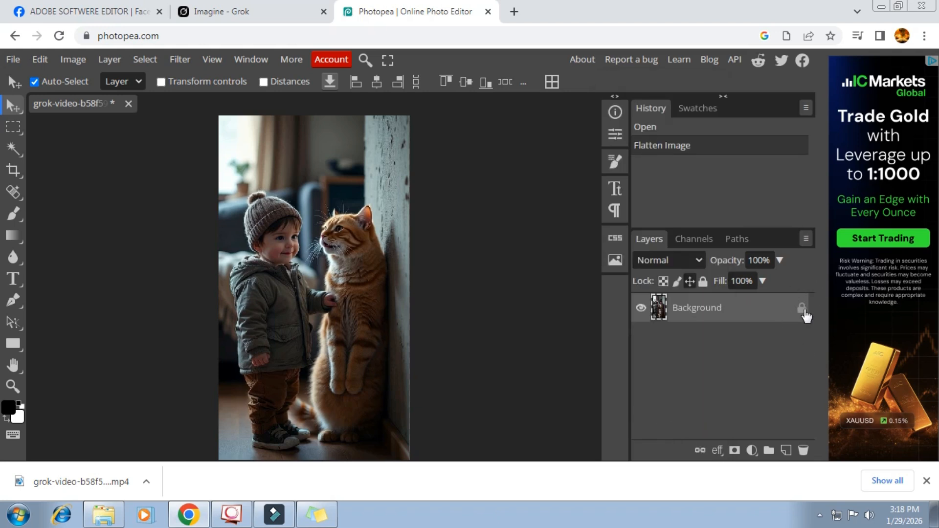
click(802, 309)
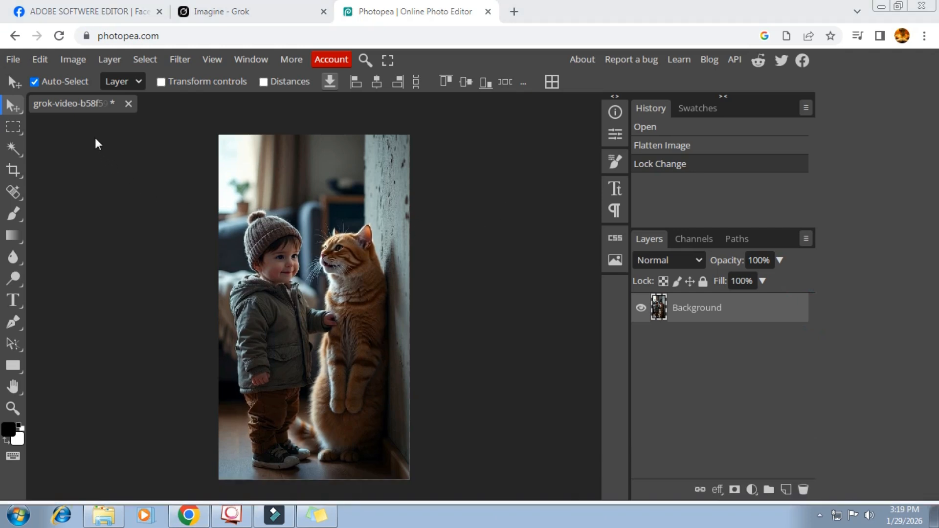
Open the Image Size settings and copy the value 1920 from the sticky note
click(71, 60)
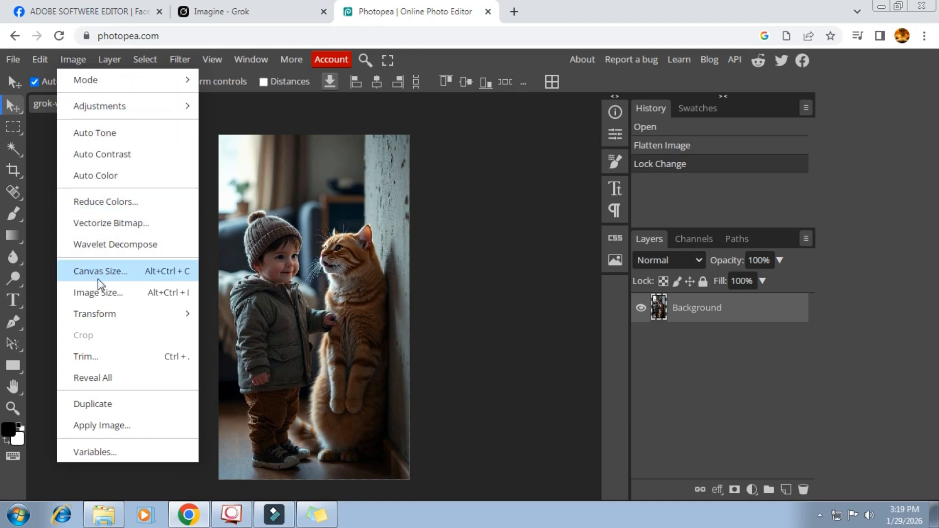
click(99, 292)
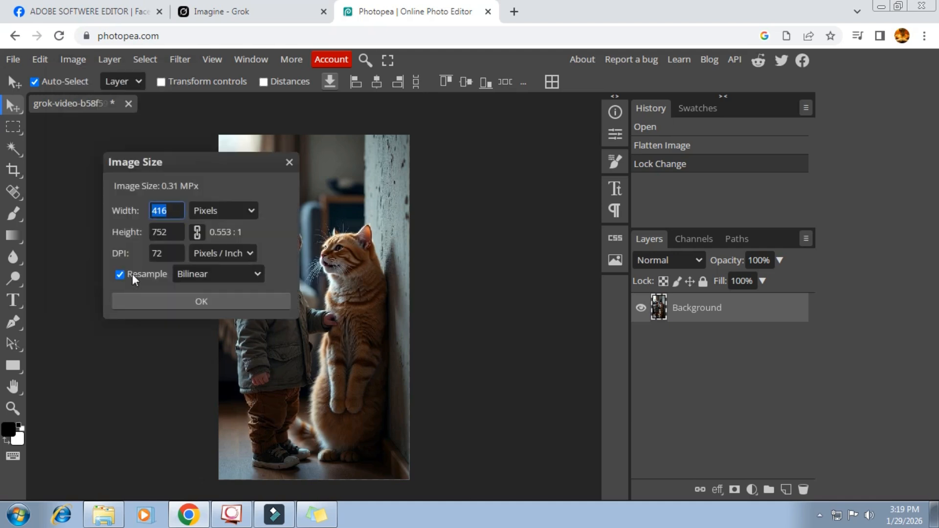
click(316, 515)
drag(611, 122, 521, 120)
right_click(558, 122)
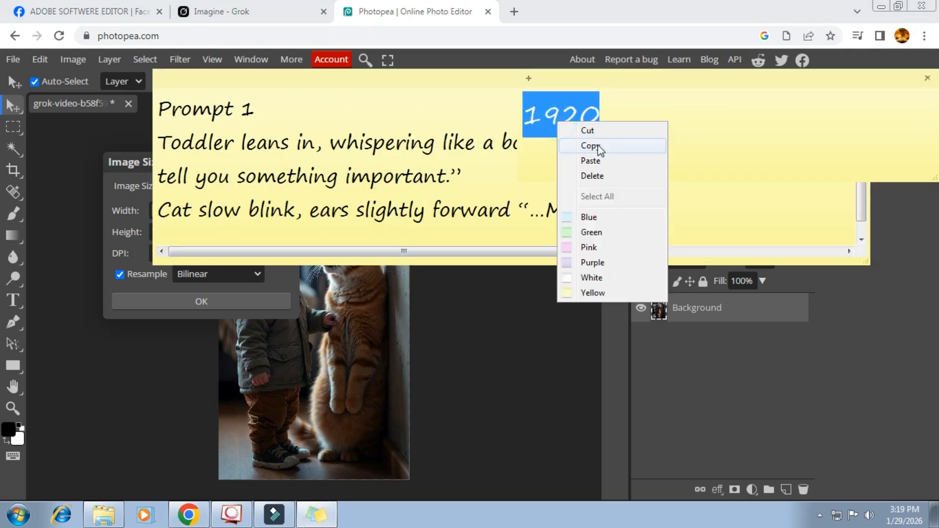
click(591, 145)
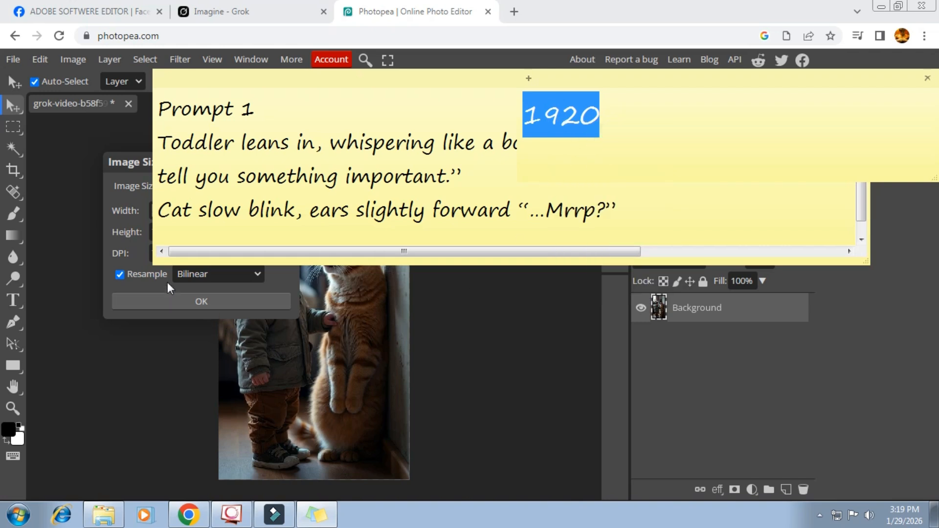
click(291, 277)
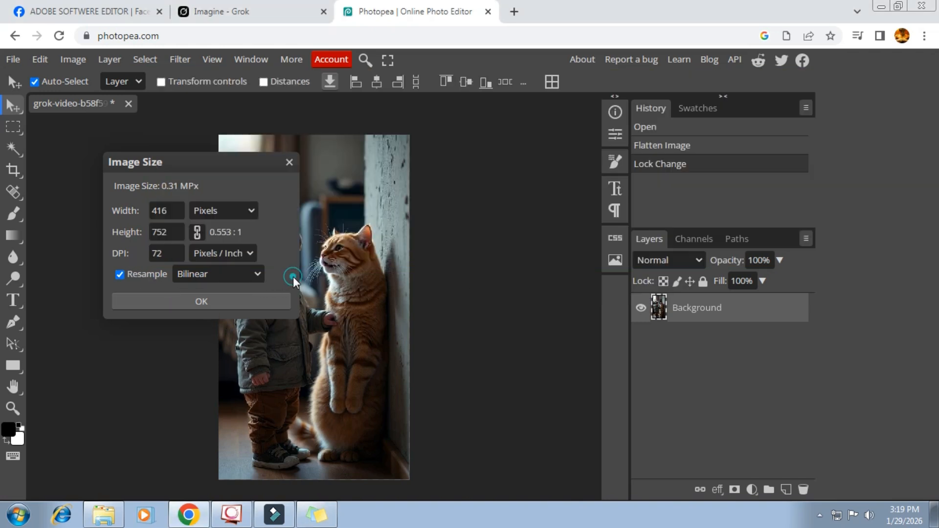
Resize the image to a height of 1920 pixels with the proportions linked
click(176, 230)
right_click(159, 232)
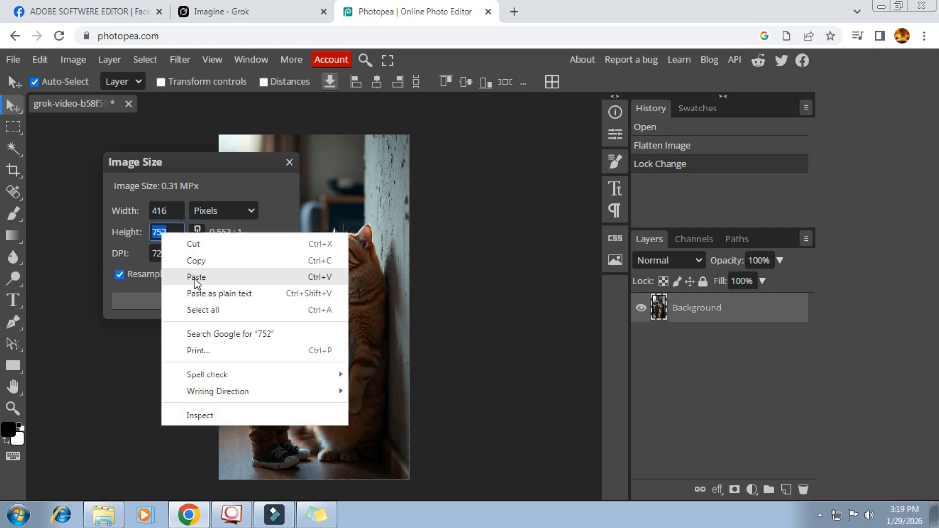
click(193, 275)
click(277, 238)
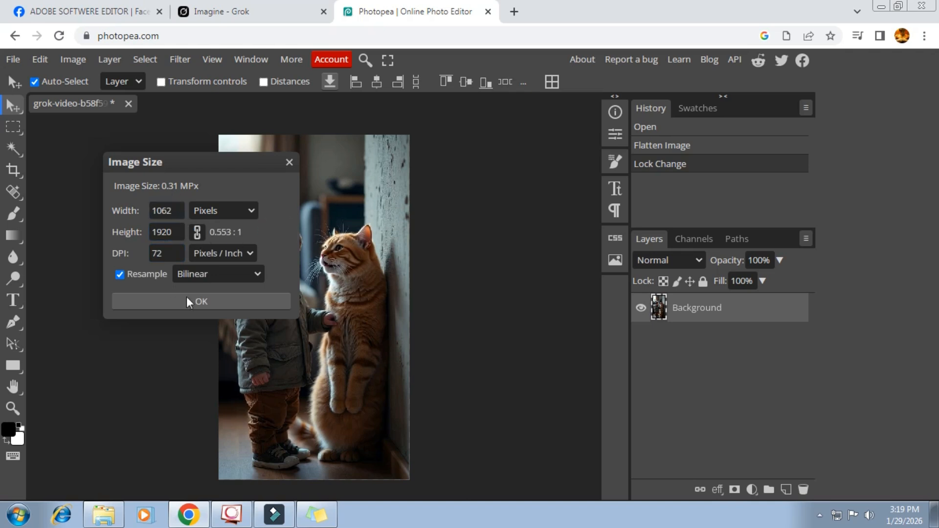
click(201, 304)
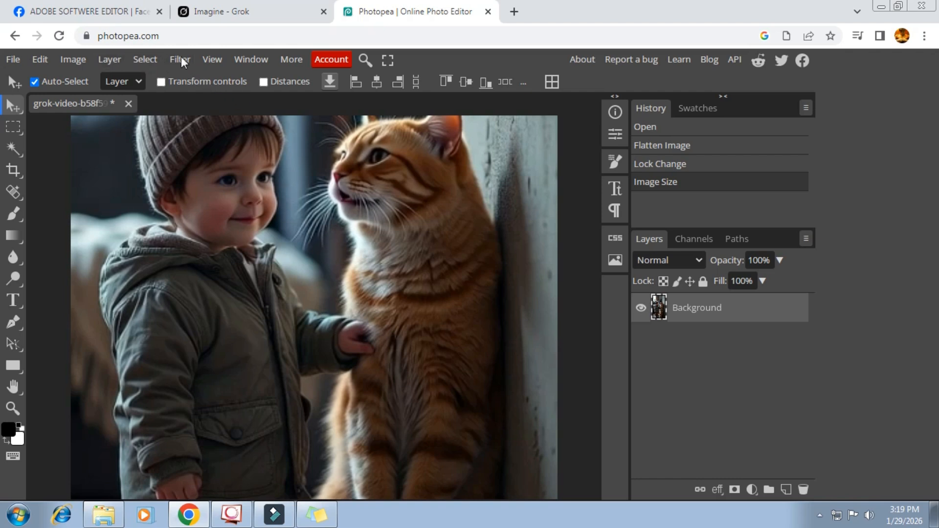
Set up the Sharpen tool with the soft 24 brush preset, enlarged to 366 px
click(212, 59)
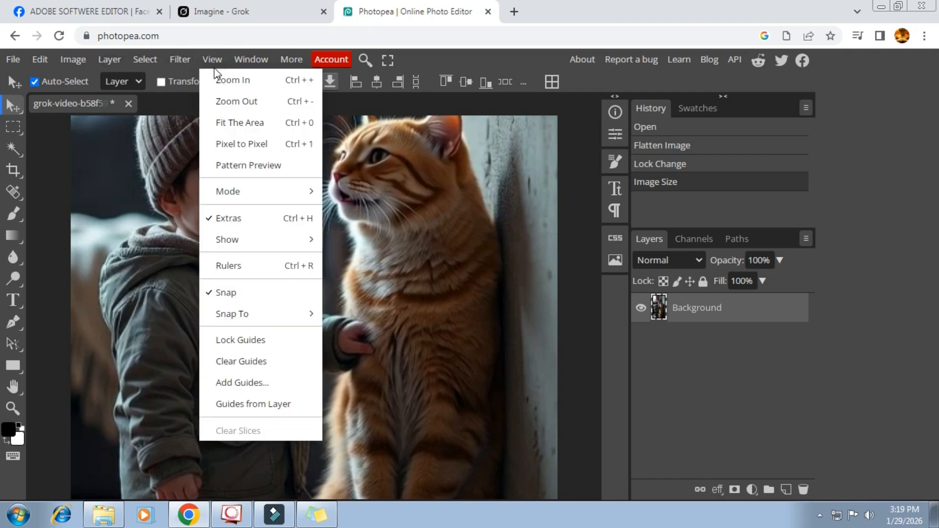
click(232, 123)
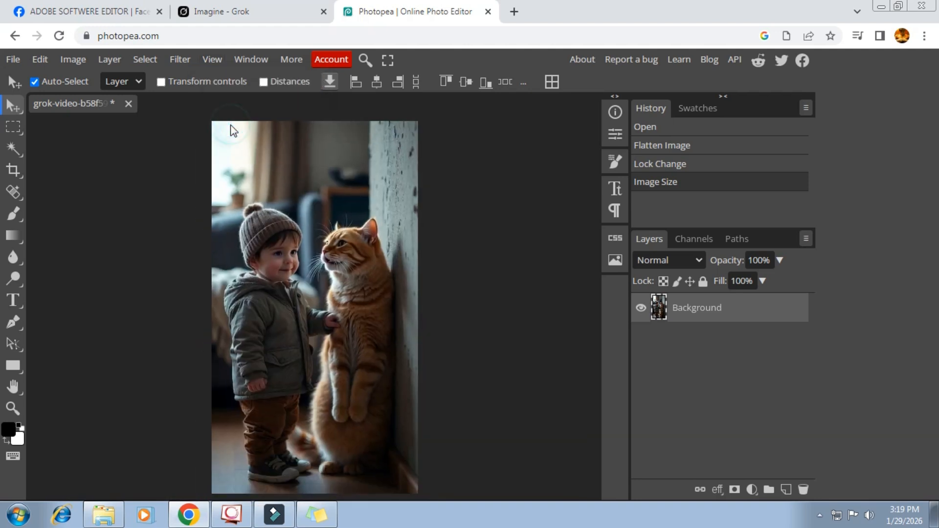
click(22, 259)
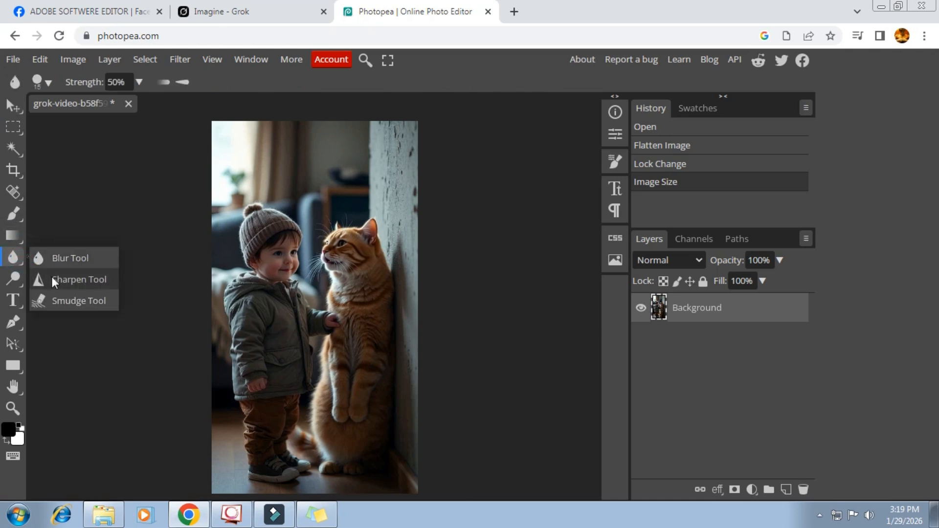
click(70, 278)
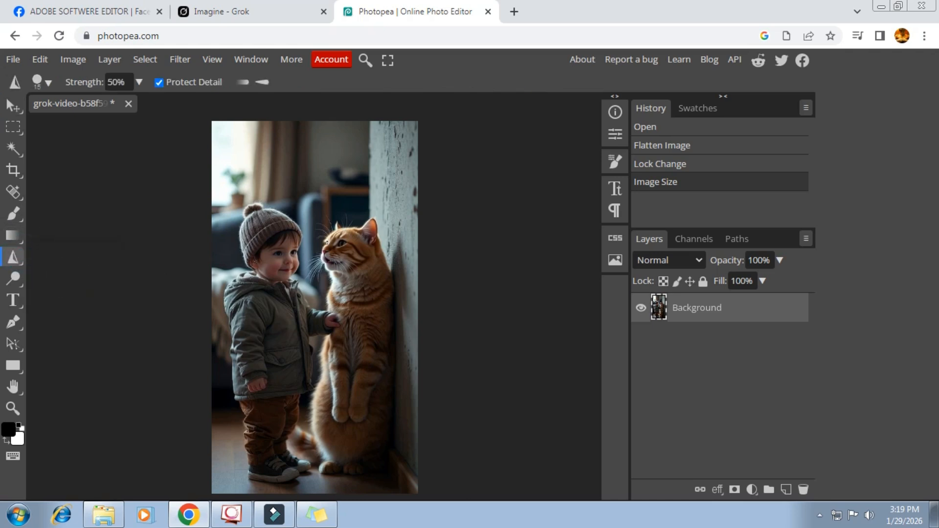
right_click(318, 212)
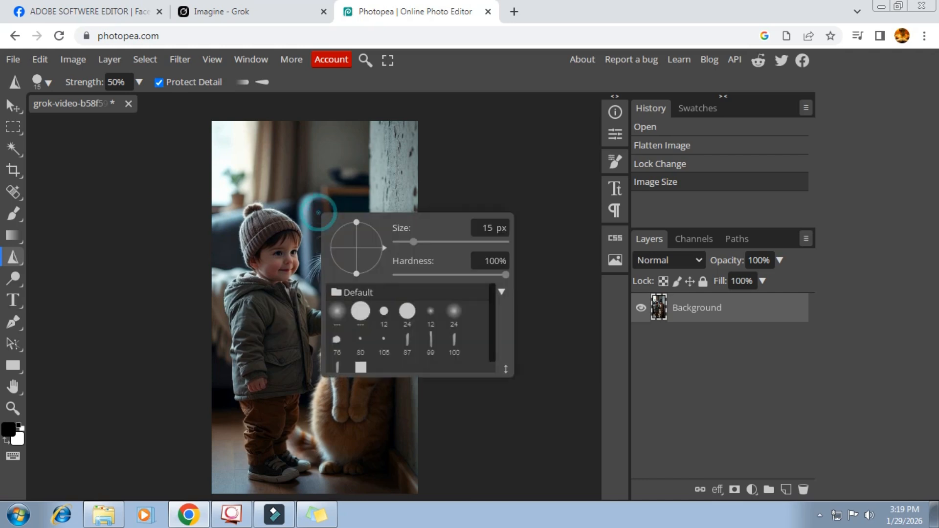
click(456, 309)
click(448, 243)
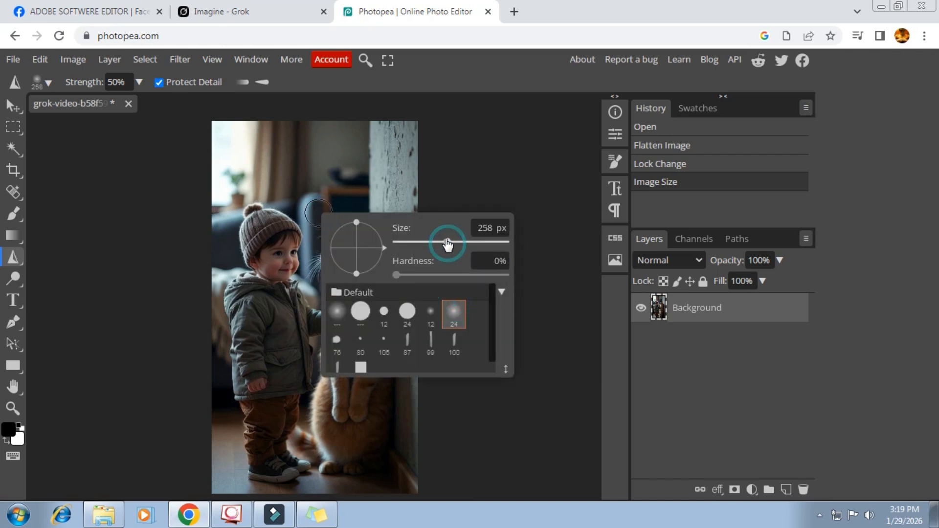
click(454, 243)
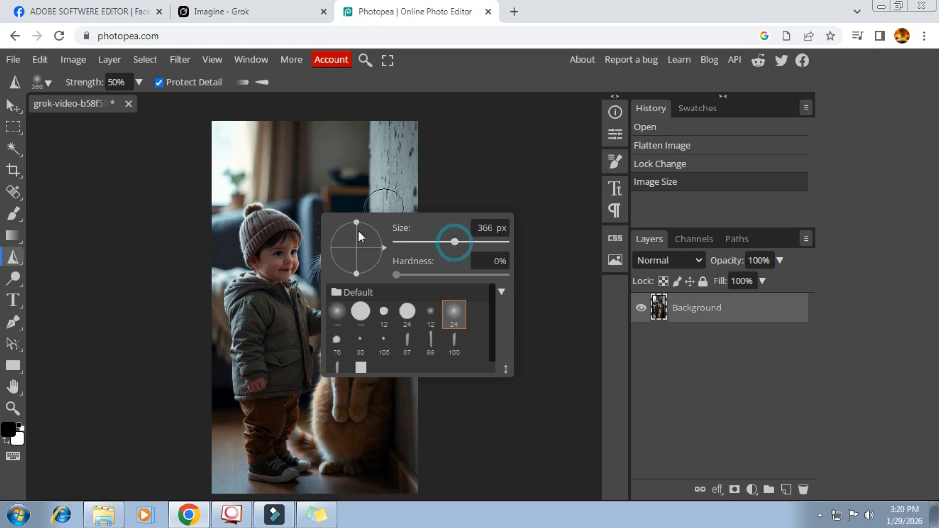
click(173, 217)
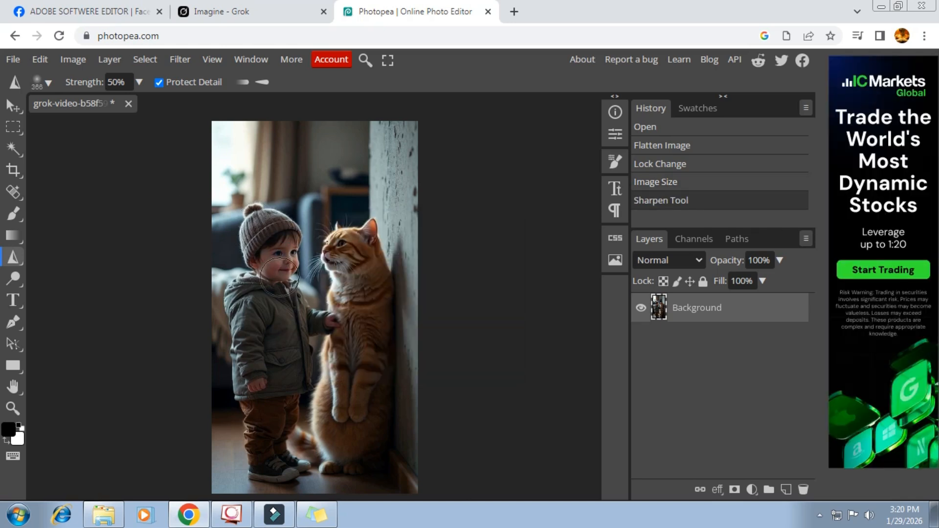
Sharpen the toddler's face, hat and clothes and the cat's face and body with brush strokes
click(279, 277)
click(342, 248)
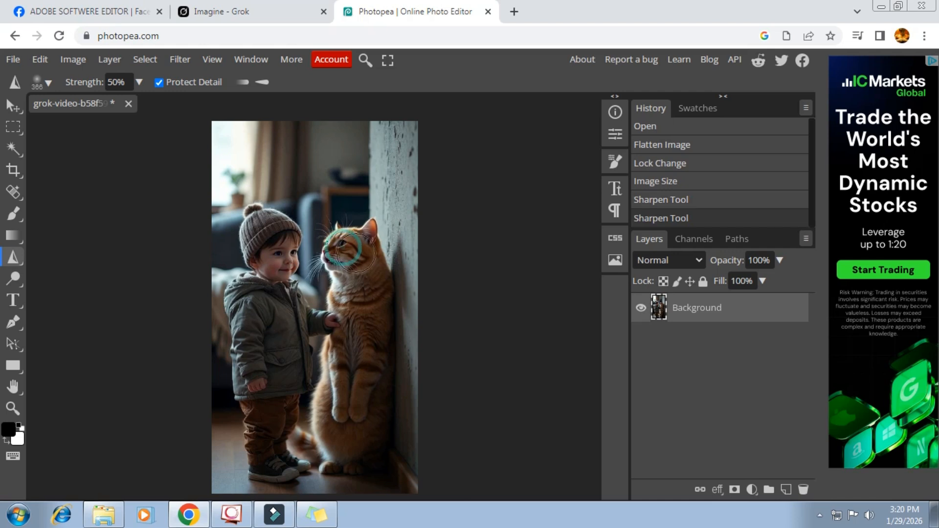
mouse_move(352, 433)
mouse_down()
mouse_move(338, 454)
mouse_move(328, 389)
mouse_up()
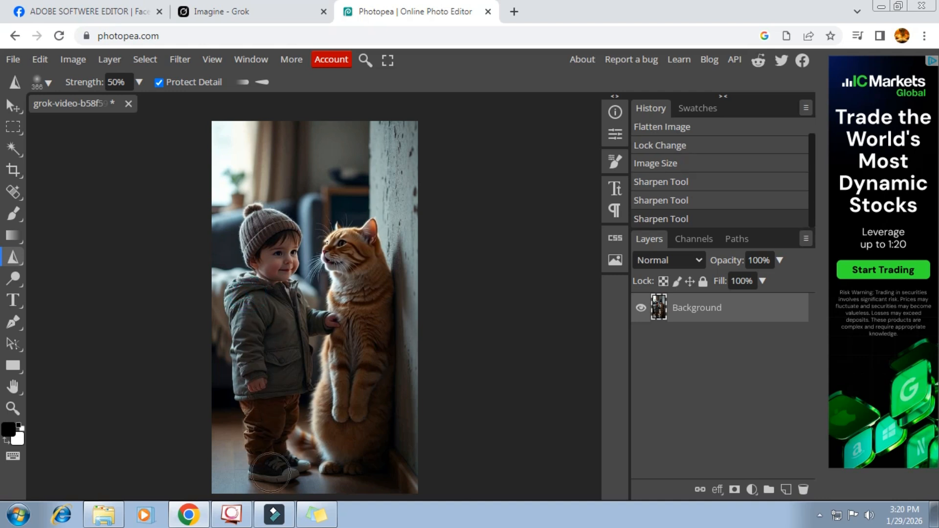
drag(289, 369, 290, 334)
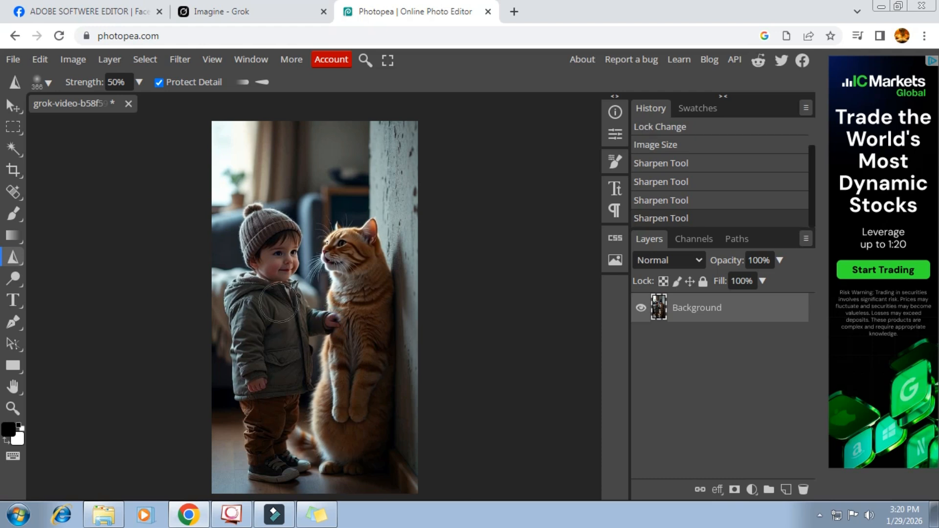
drag(268, 283, 253, 230)
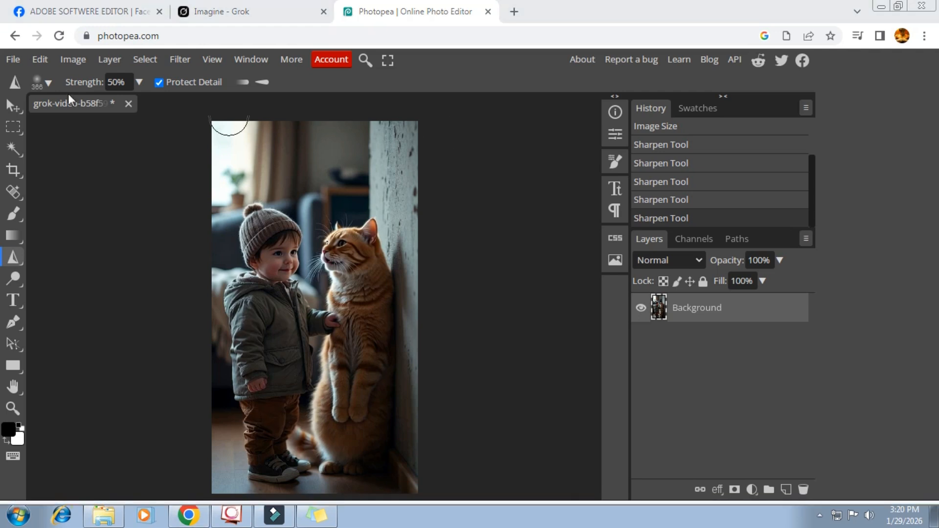
Export the sharpened image as a PNG named 01
click(14, 61)
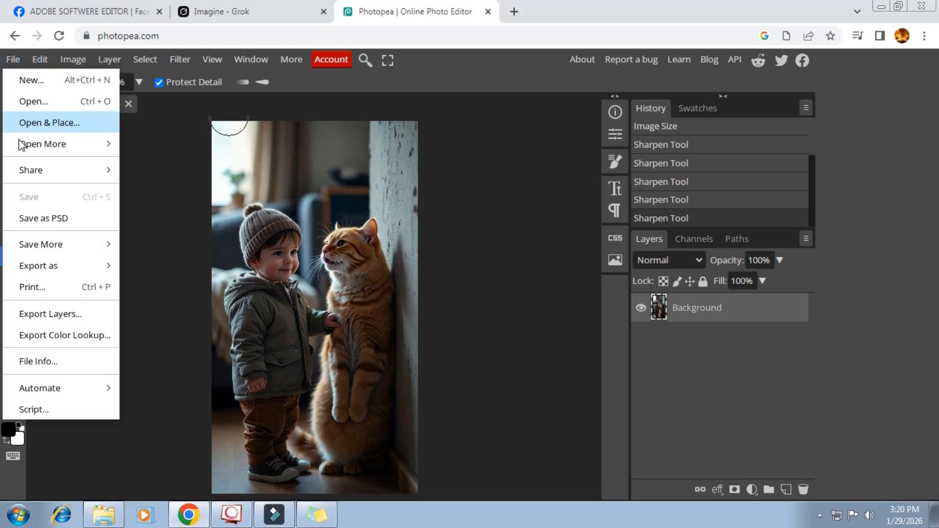
mouse_move(52, 278)
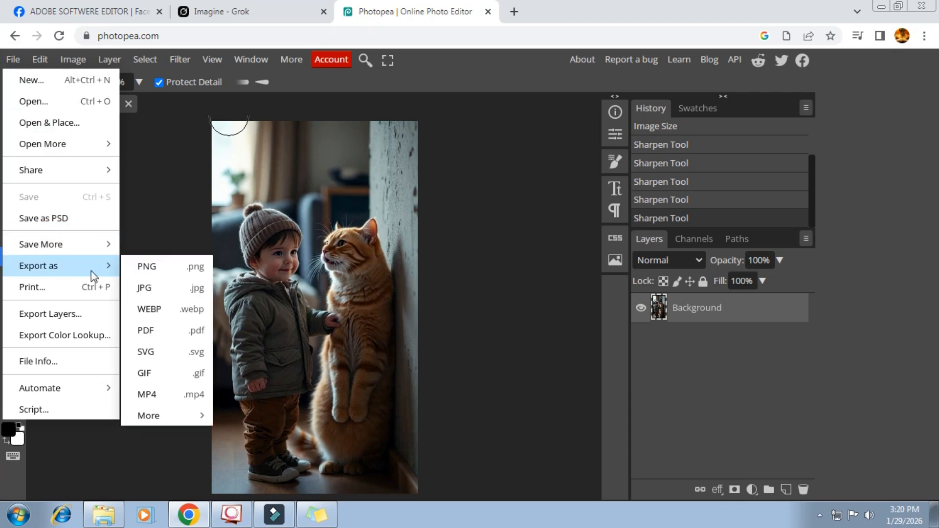
click(144, 270)
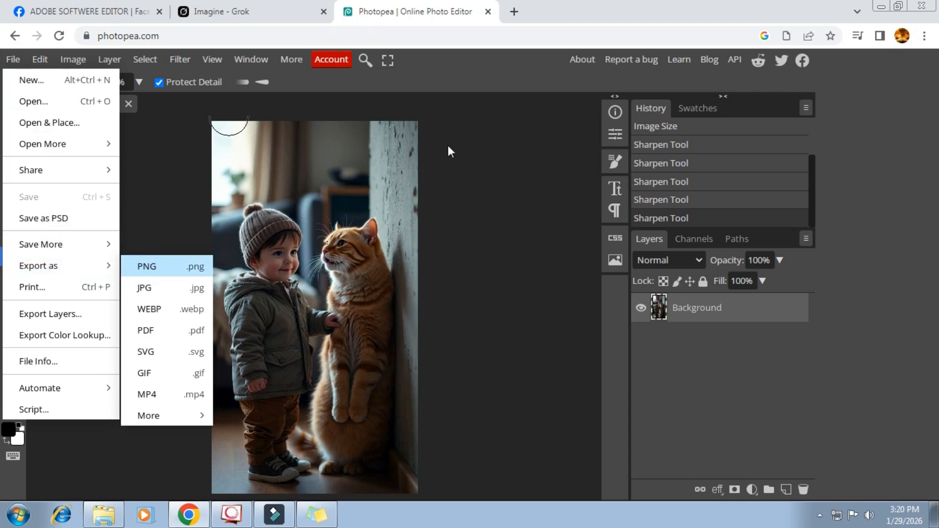
triple_click(490, 126)
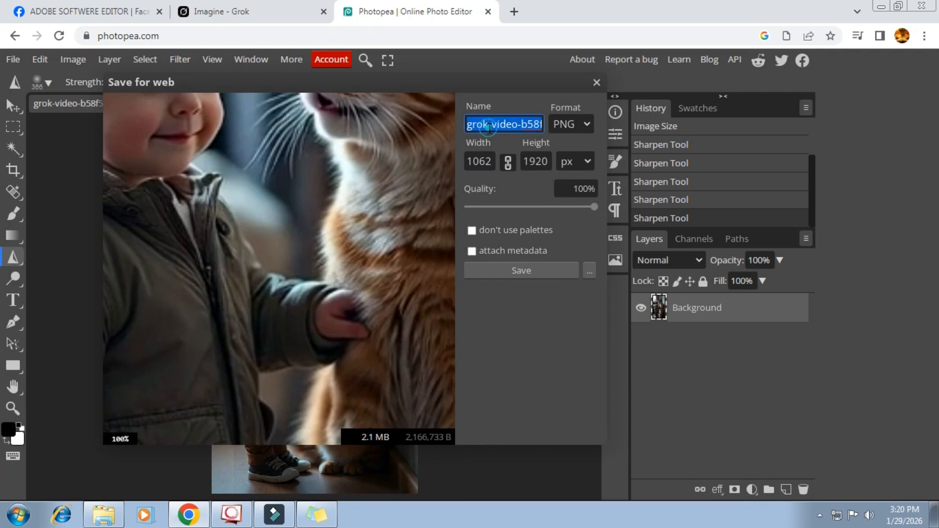
text(01)
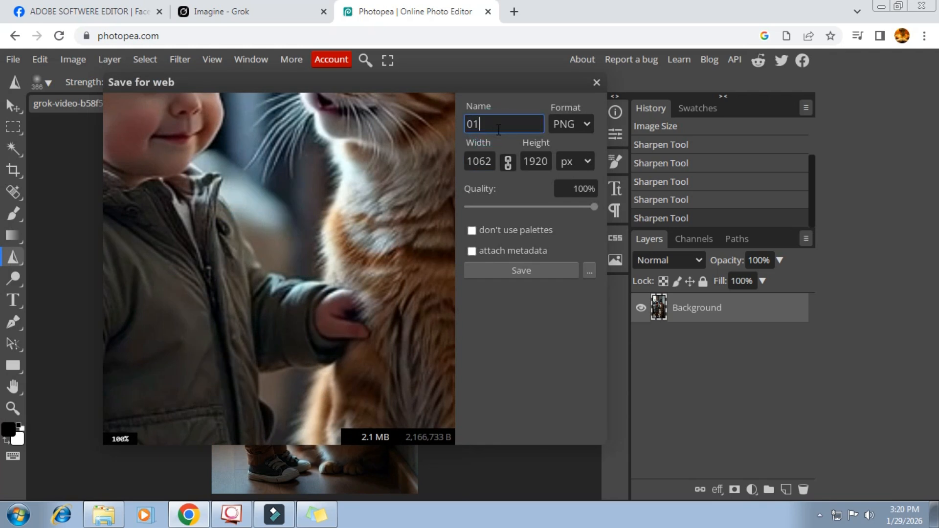
click(521, 271)
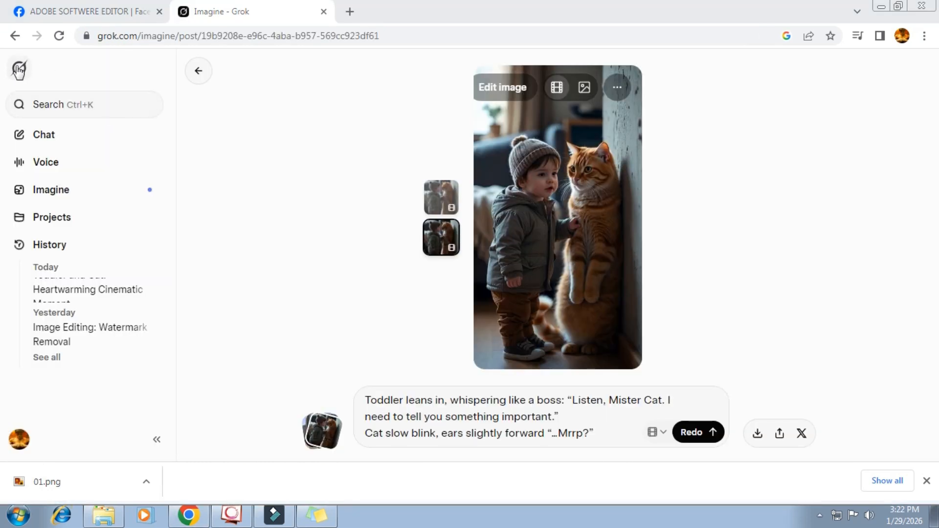
Go to Grok's home page and attach the image 01 from the Downloads folder to a new chat
click(20, 70)
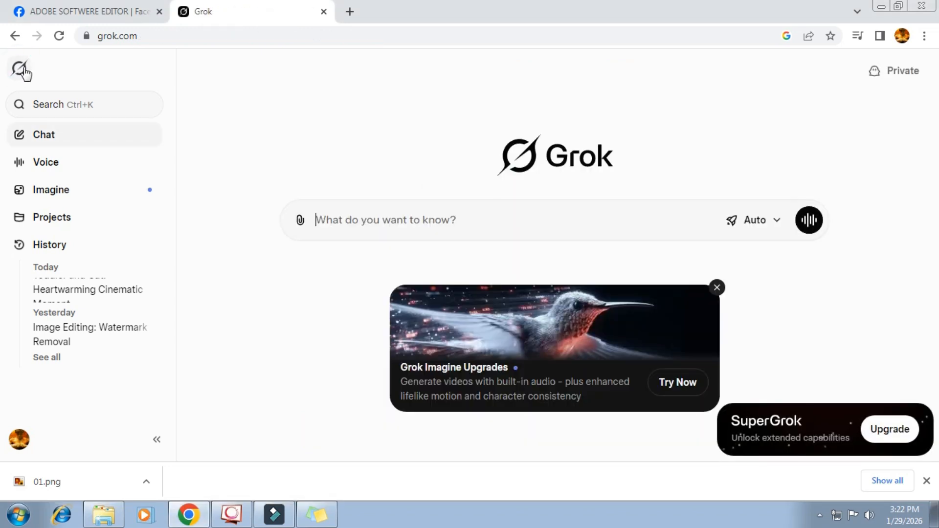
click(302, 221)
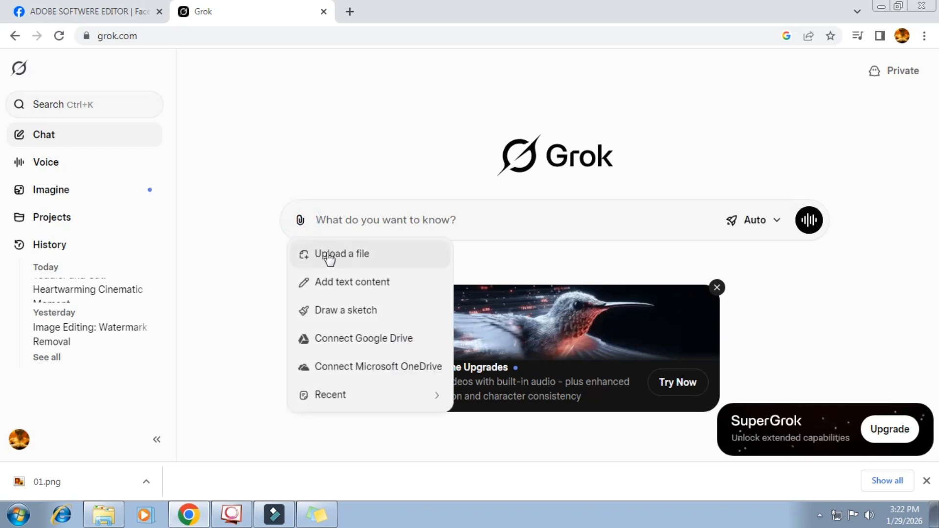
click(351, 260)
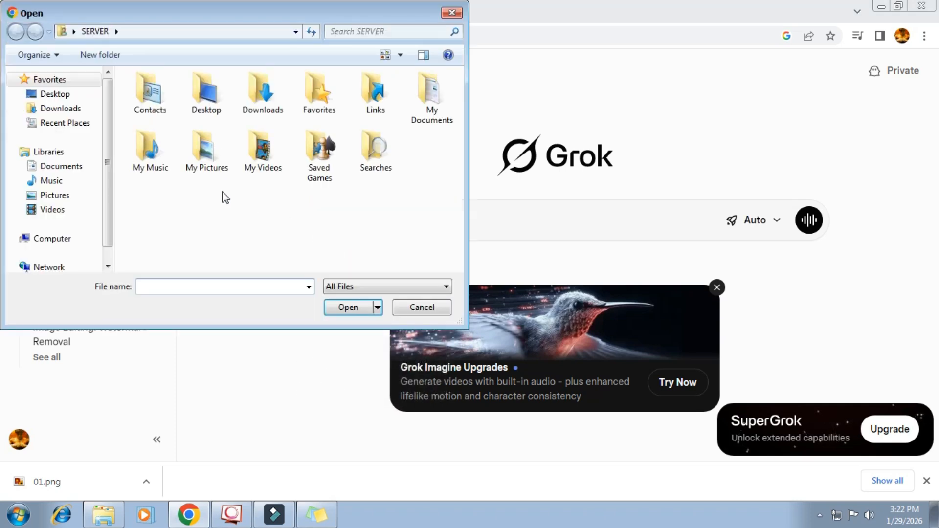
click(75, 110)
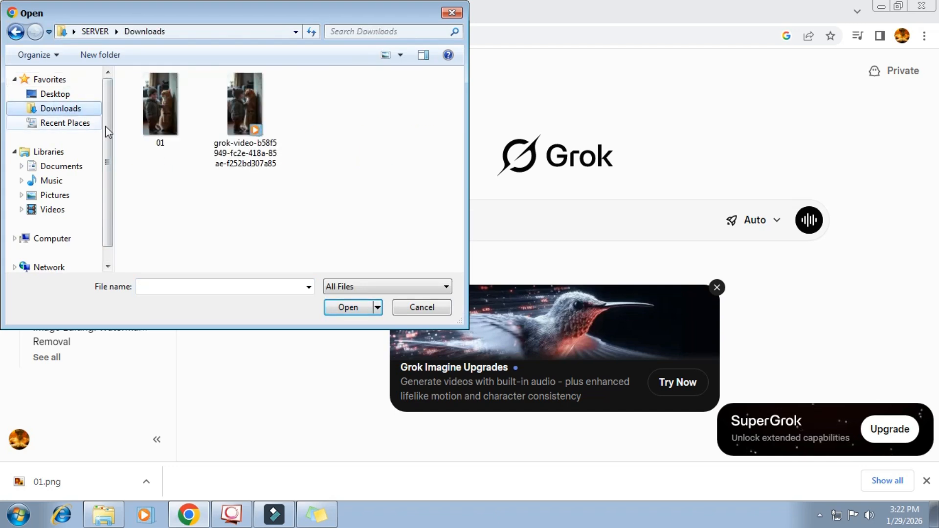
click(174, 127)
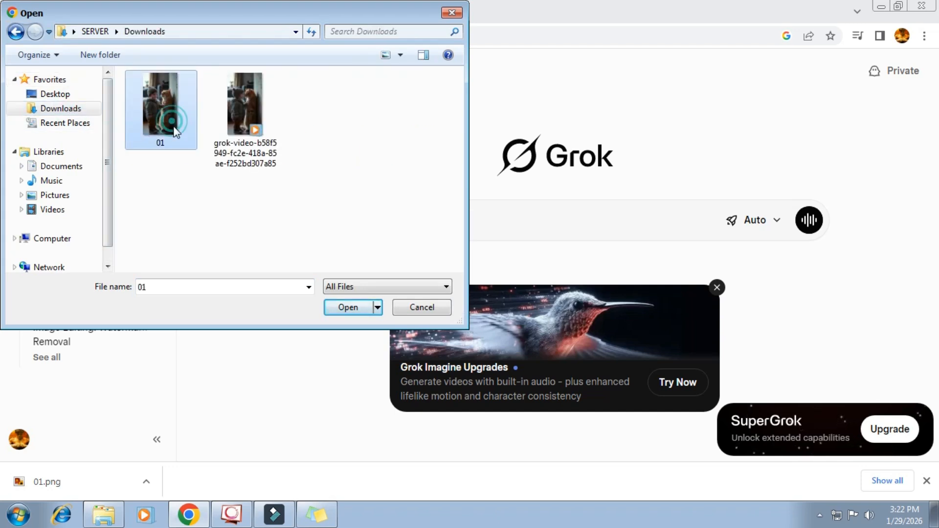
click(346, 307)
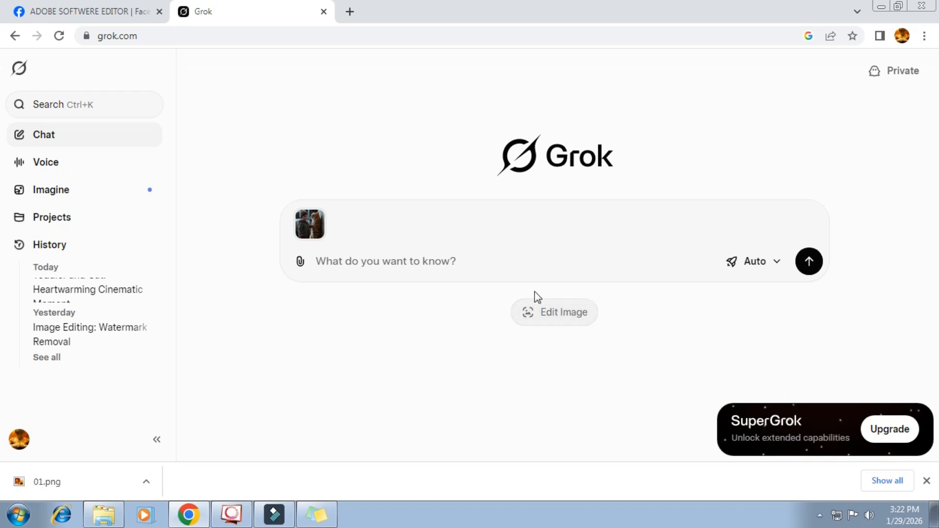
Open the attached image for editing, make a video from it and pause the playback
click(547, 313)
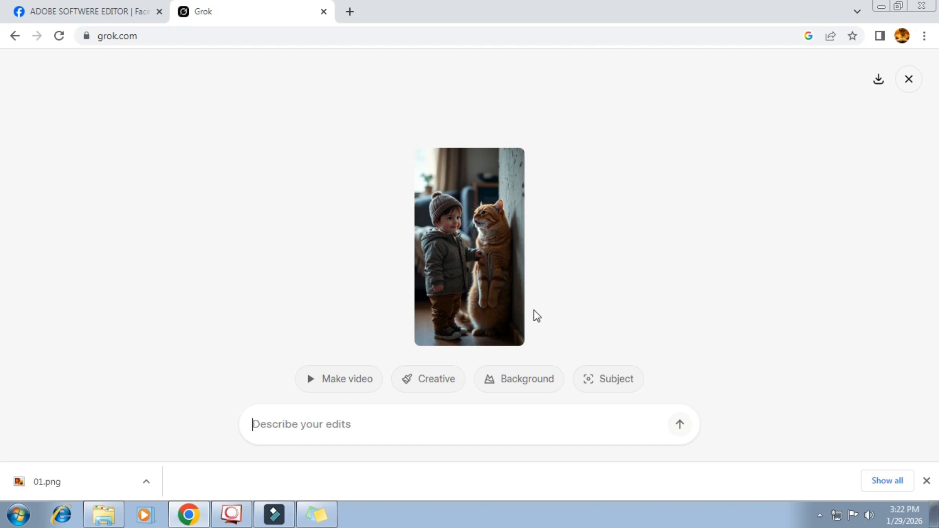
click(347, 379)
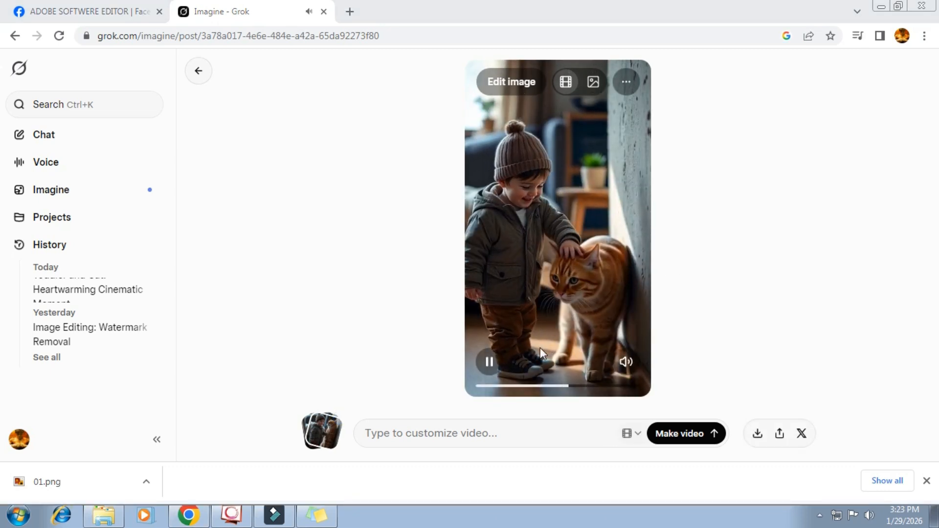
click(487, 356)
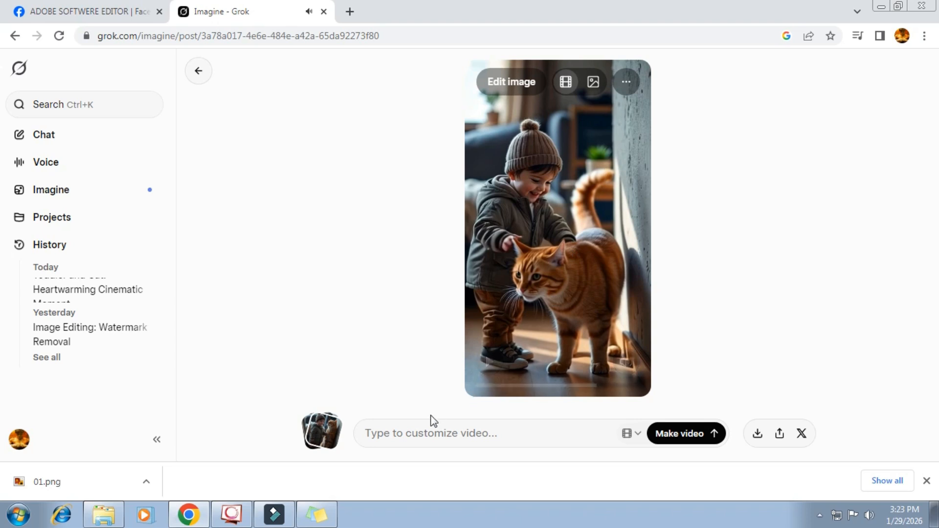
Copy the toddler and cat dialogue under Prompt 2 in the sticky note and paste it as the video's customization prompt
click(417, 434)
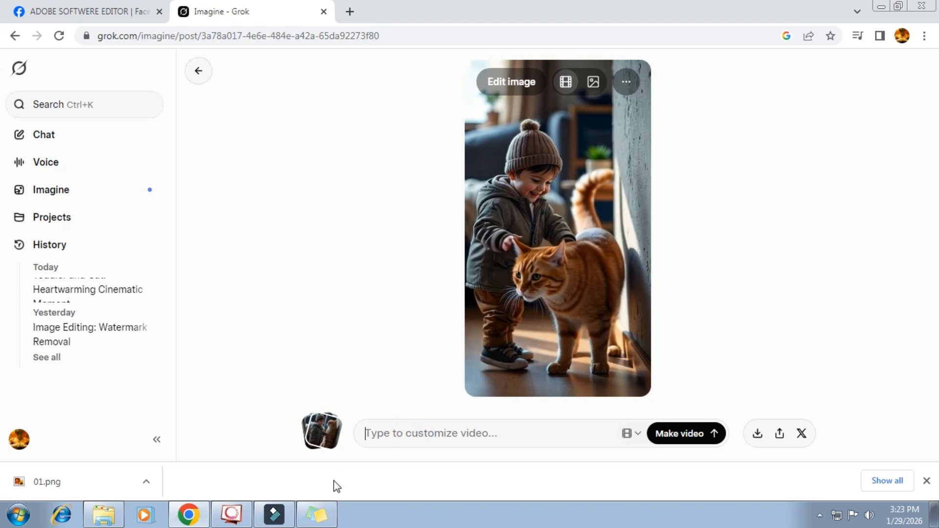
click(317, 514)
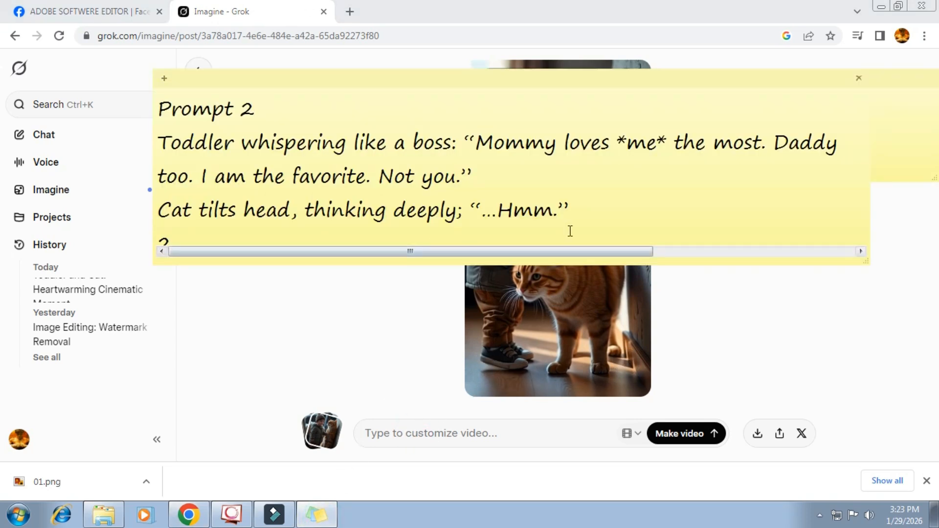
drag(572, 215, 172, 141)
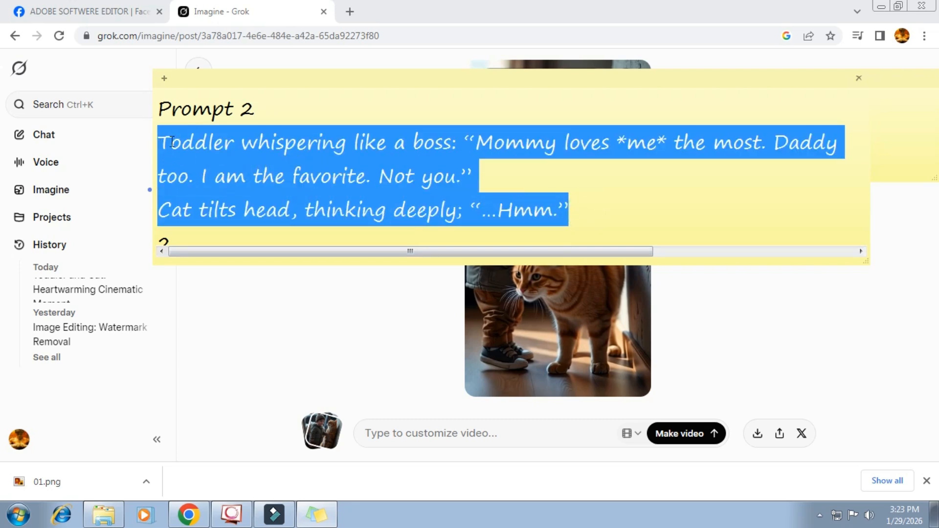
right_click(277, 156)
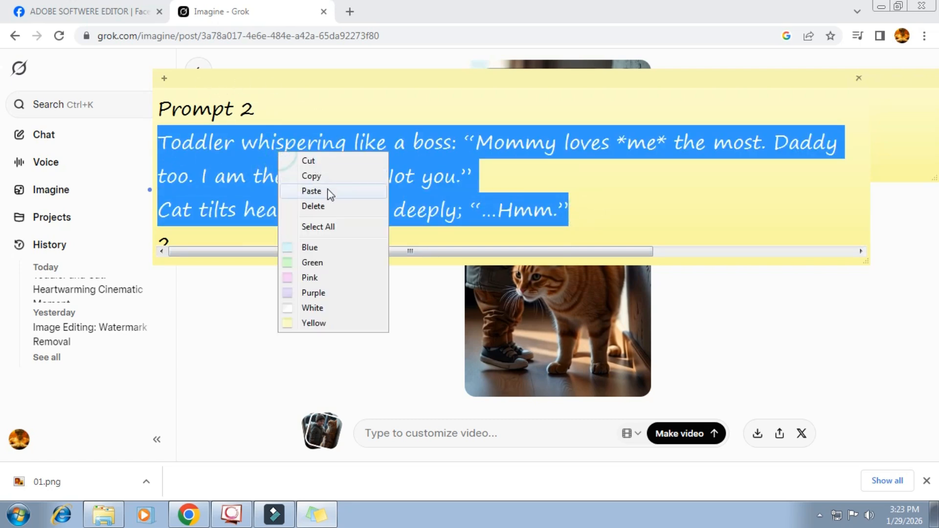
click(312, 176)
click(413, 432)
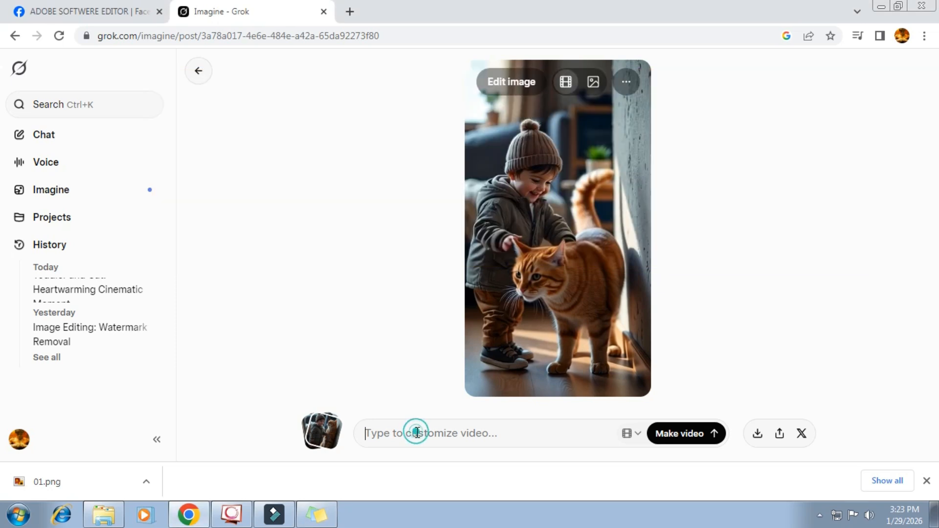
right_click(414, 432)
click(460, 325)
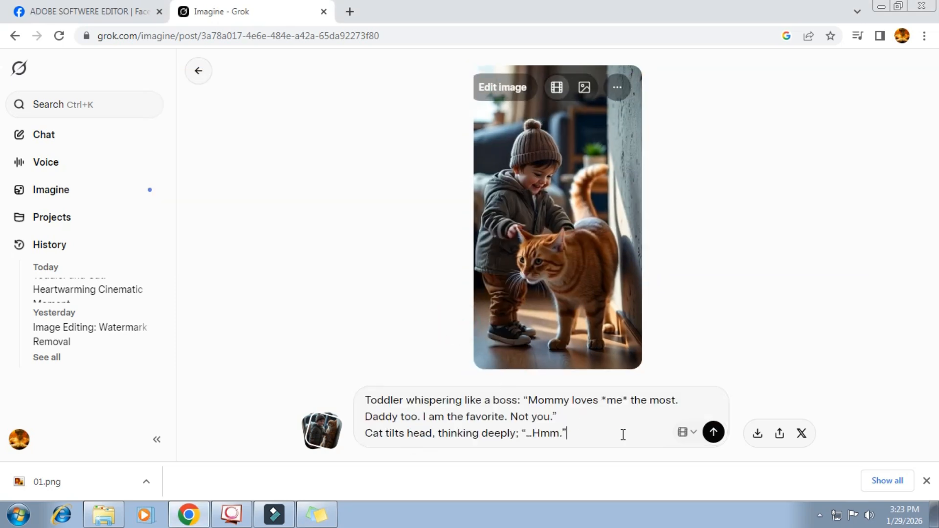
Generate the video from the Prompt 2 dialogue and redo the generation with the same prompt
click(713, 433)
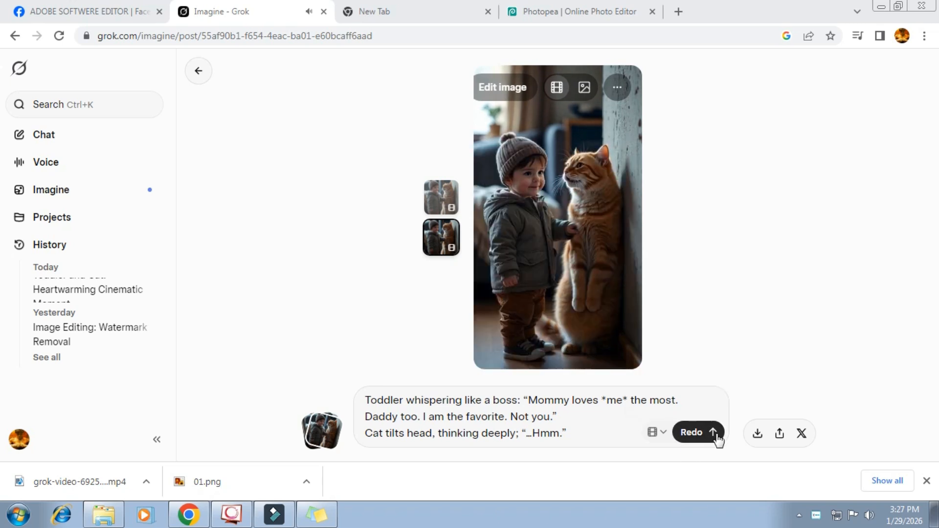
click(692, 432)
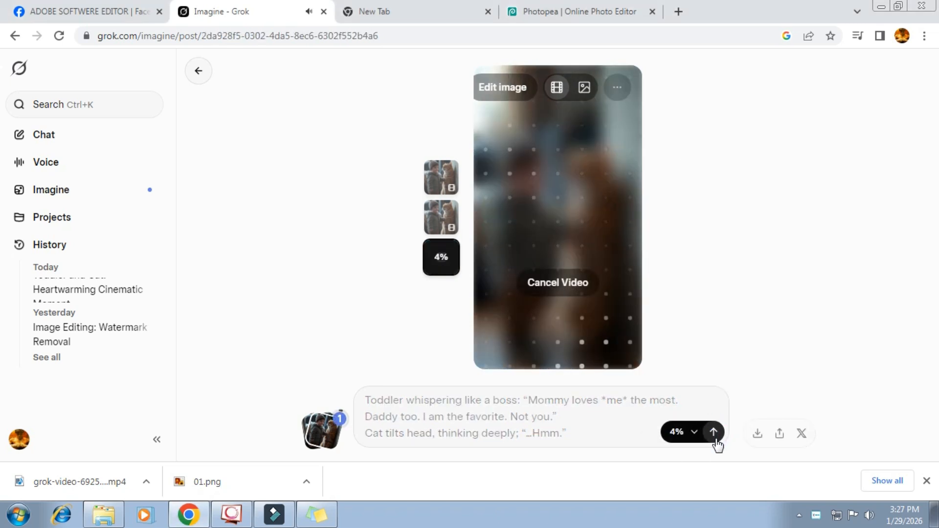